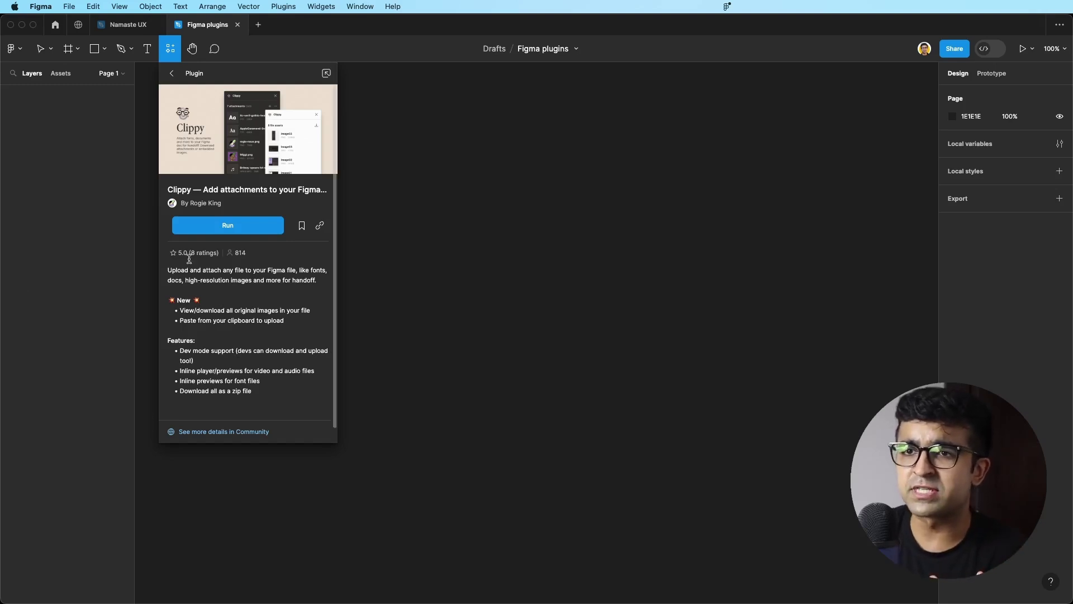
Step: Attach the SVG image from Downloads to the file with the Clippy plugin
click(243, 227)
drag(291, 124, 285, 124)
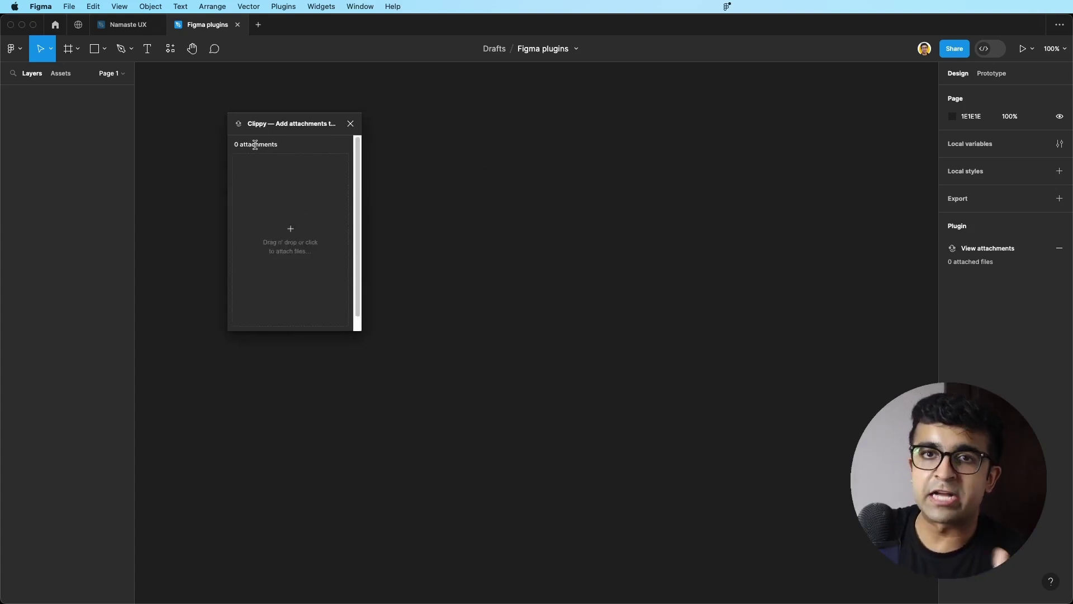
click(272, 237)
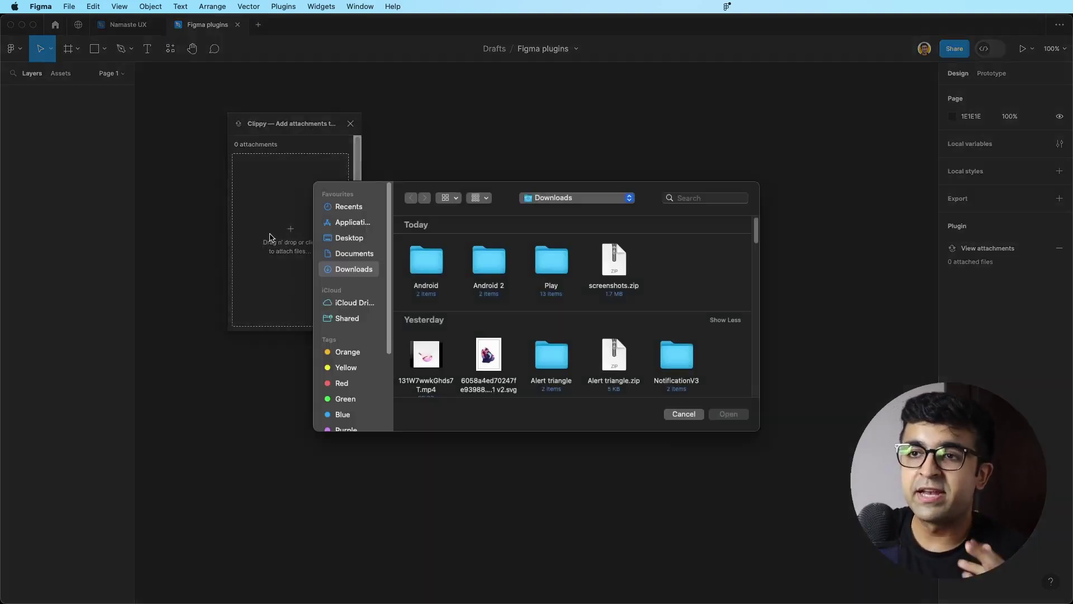
click(488, 361)
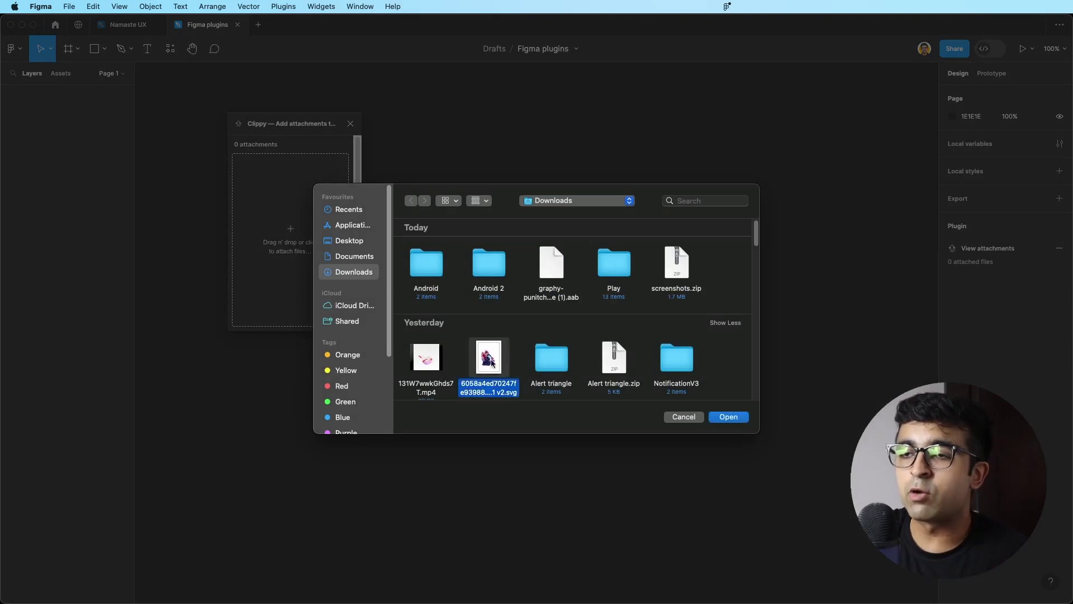
click(729, 417)
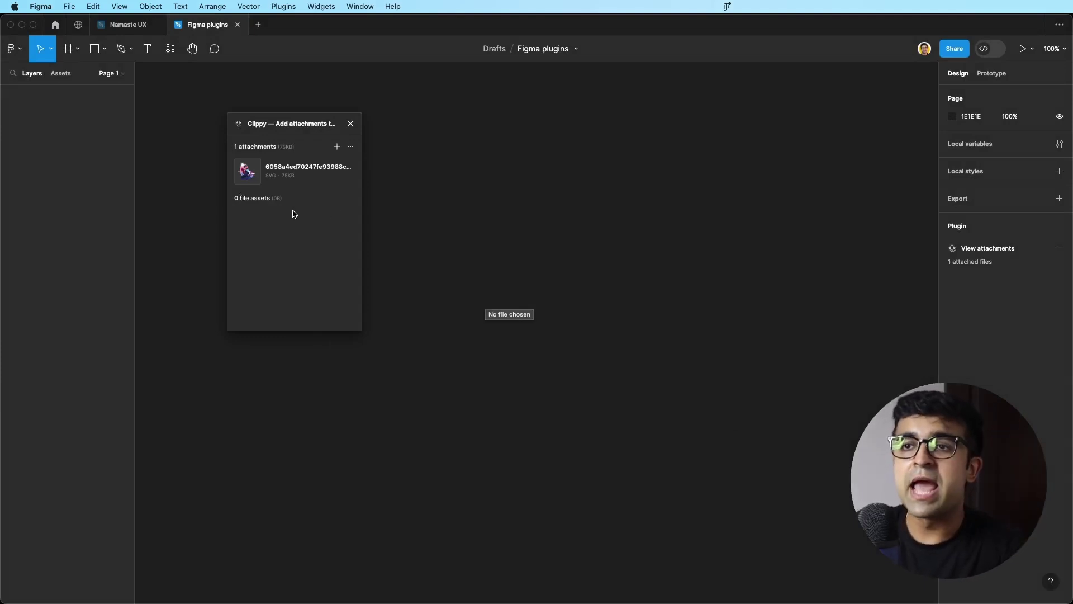
Step: Attach screenshots.zip as a second file and inspect it in the list
click(336, 147)
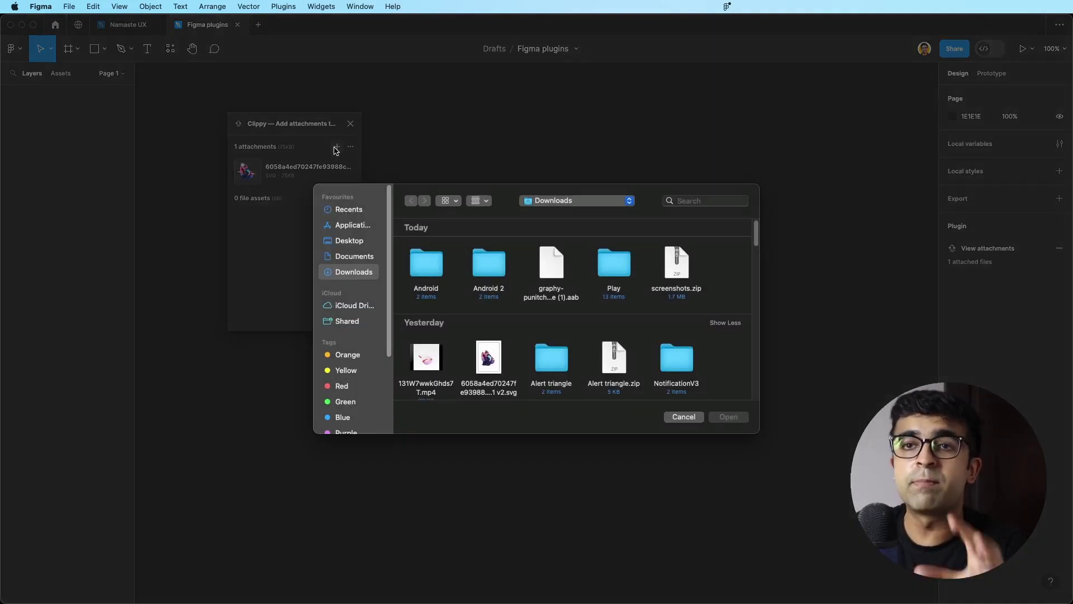
double_click(676, 262)
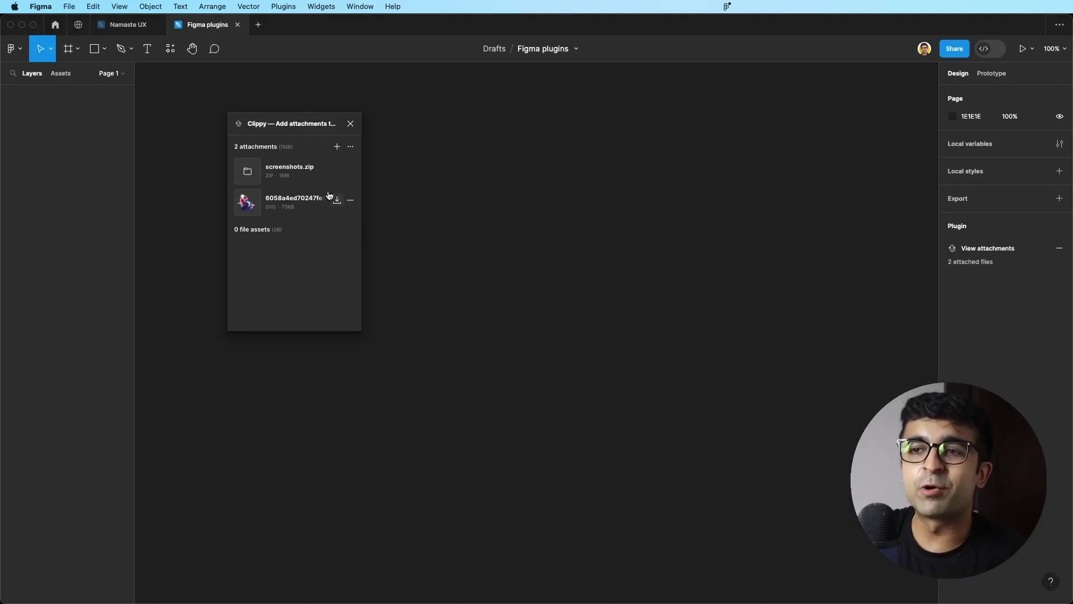
drag(296, 124, 291, 108)
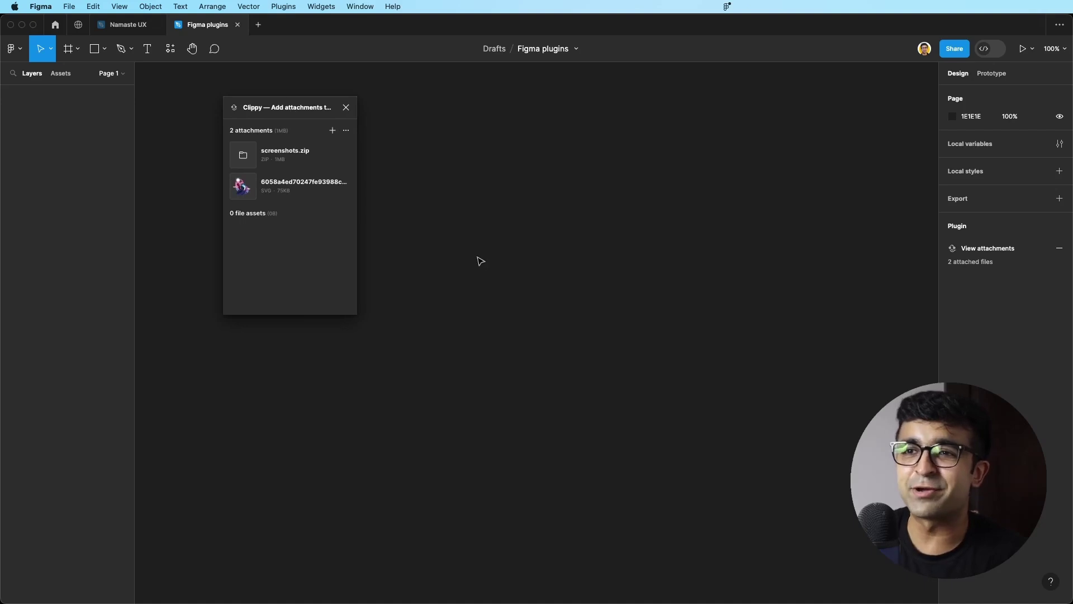
click(335, 158)
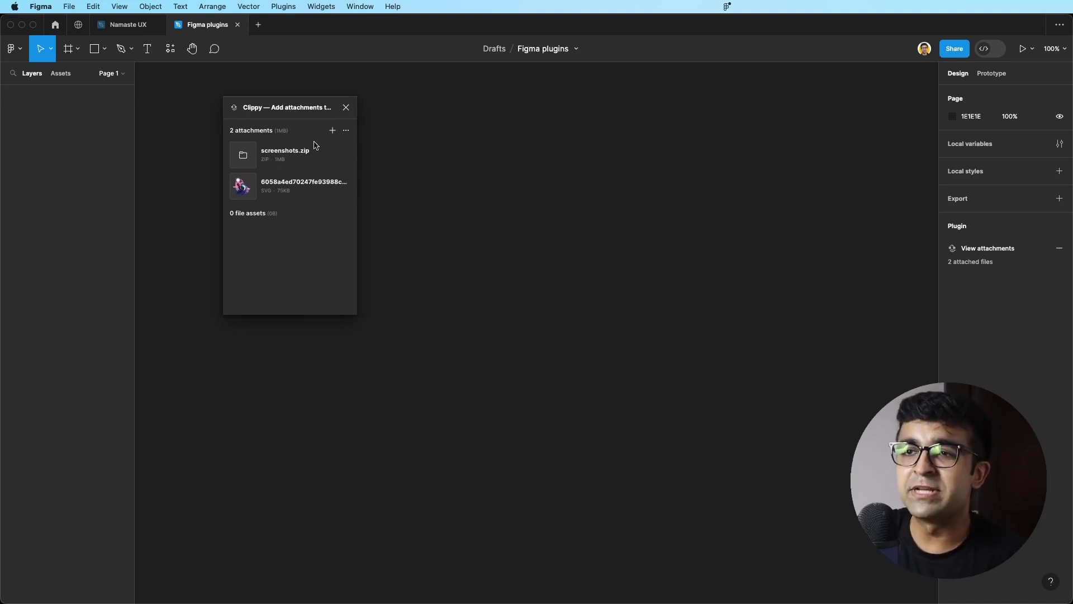
mouse_move(346, 159)
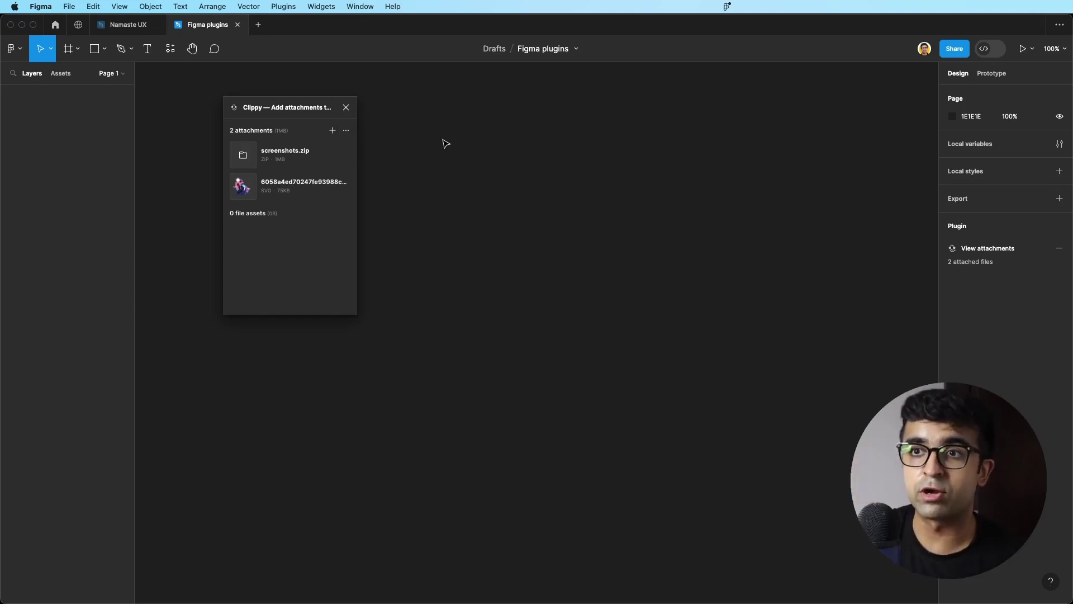
Step: Switch to Dev Mode and run Clippy to confirm both attachments appear
key(shift+d)
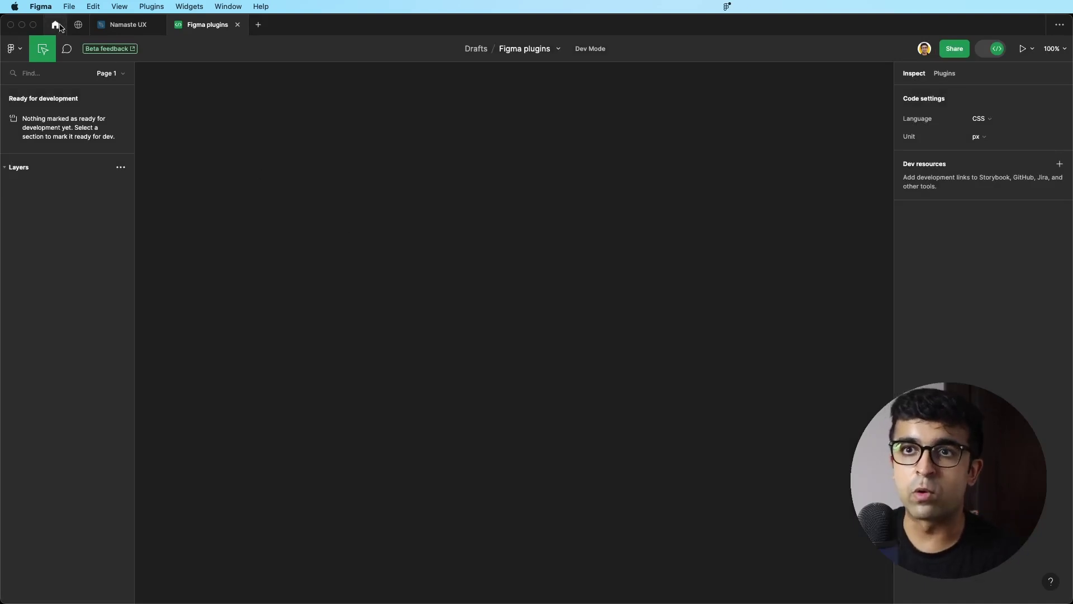
click(945, 73)
click(1051, 149)
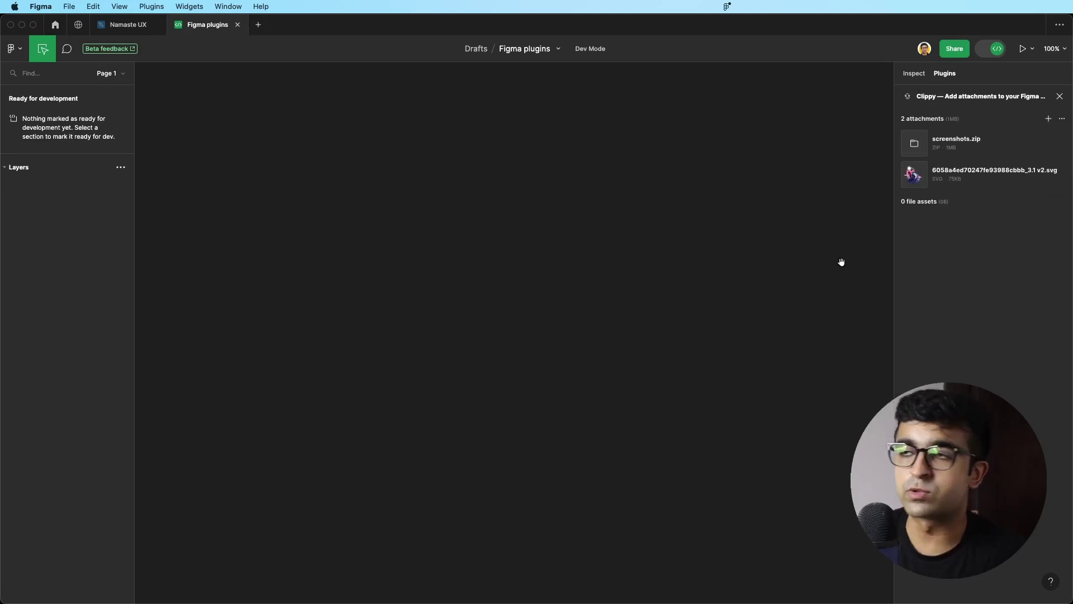
mouse_move(955, 146)
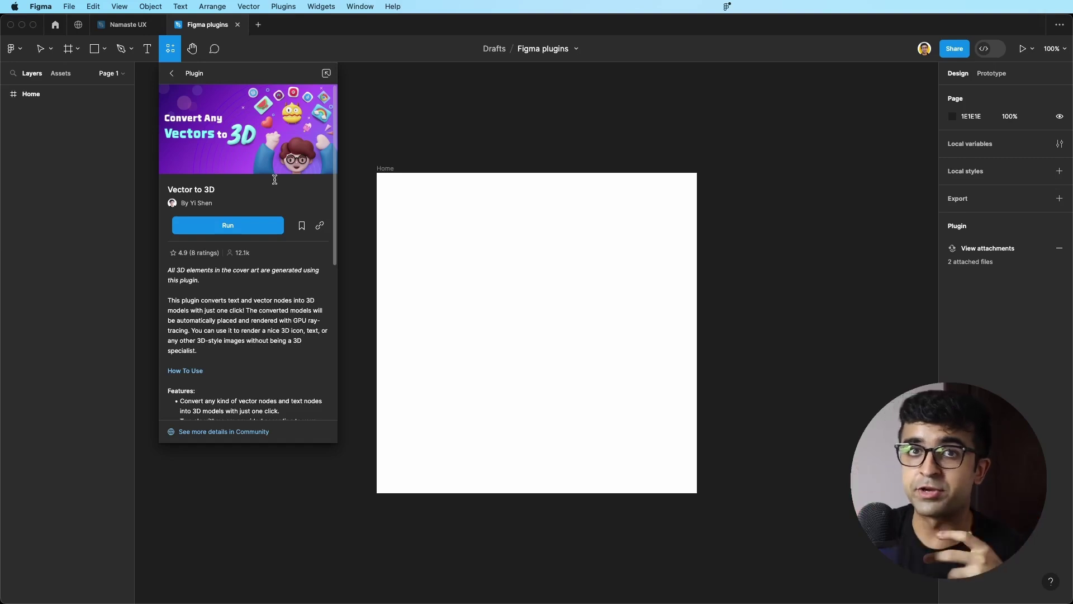
Step: Run the Vector to 3D plugin with the Home frame selected
click(233, 231)
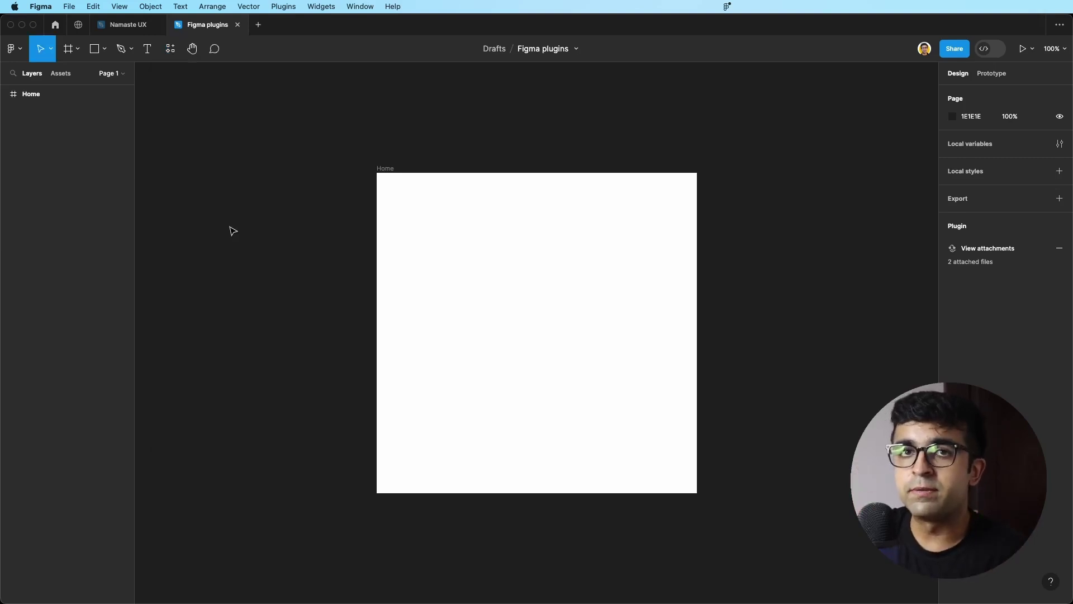
click(576, 337)
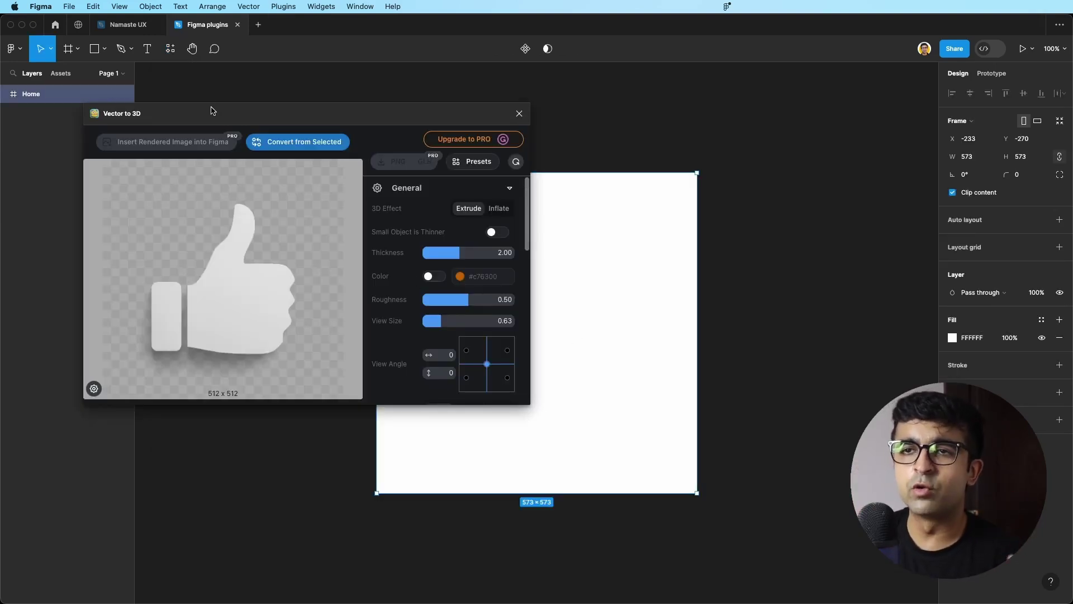
drag(211, 110, 238, 104)
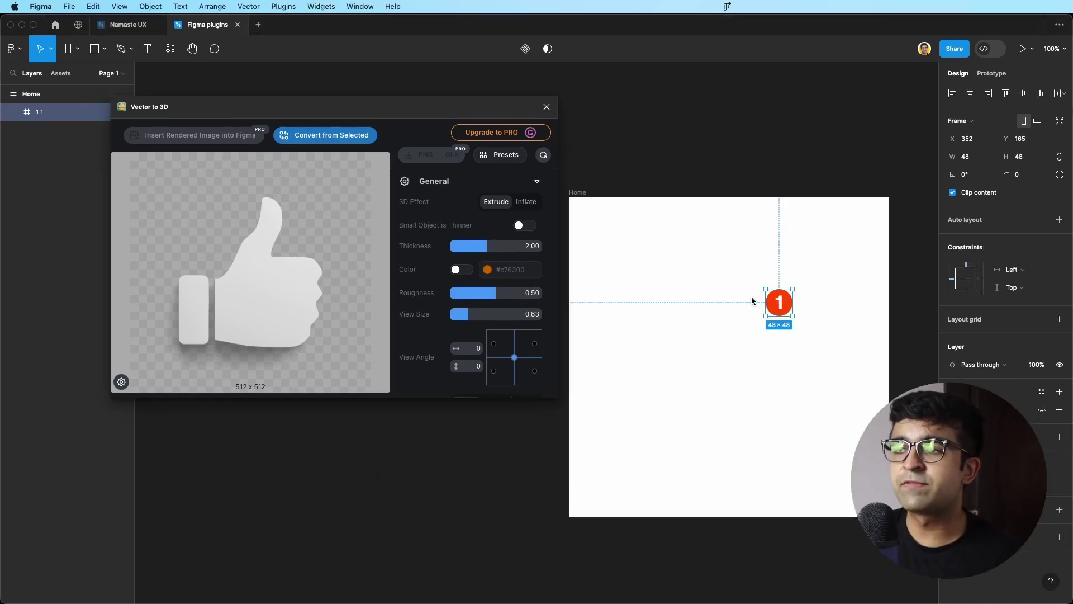
Step: Enlarge the red 1 badge to 295×296 and convert it to a 3D render
drag(787, 308, 838, 302)
drag(780, 328, 751, 379)
key(Escape)
click(752, 380)
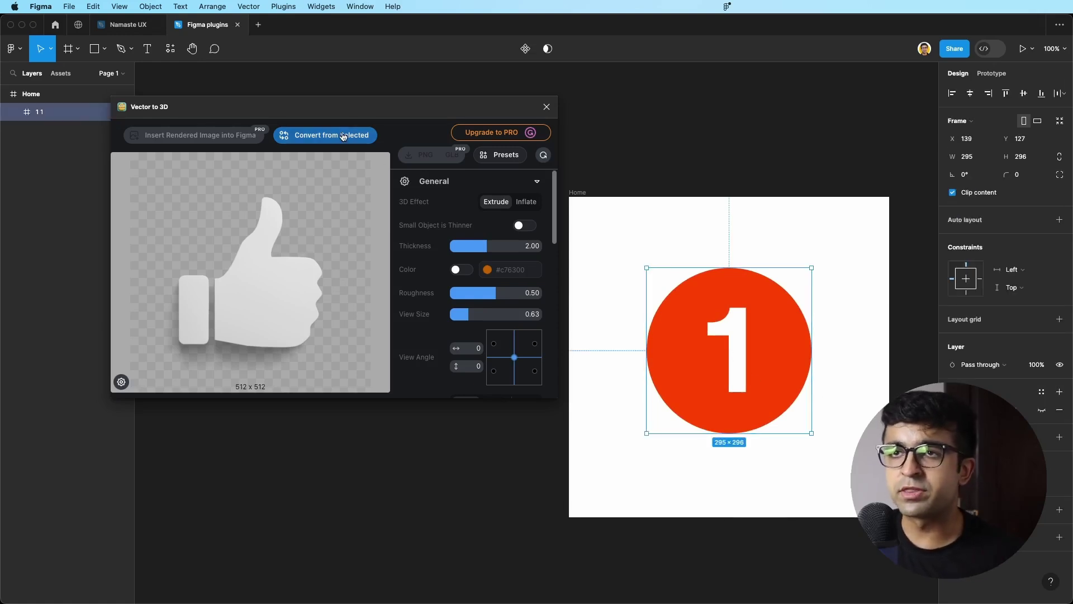
click(323, 142)
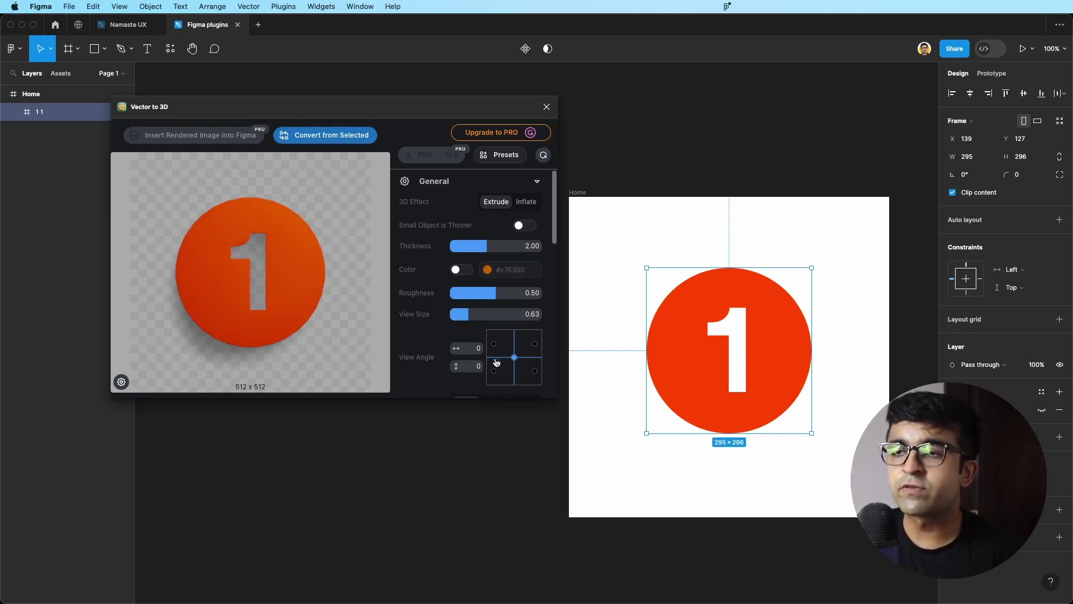
Step: Tilt the 3D badge, make it thicker and colour it light orange #ffbe7d
drag(524, 359, 498, 350)
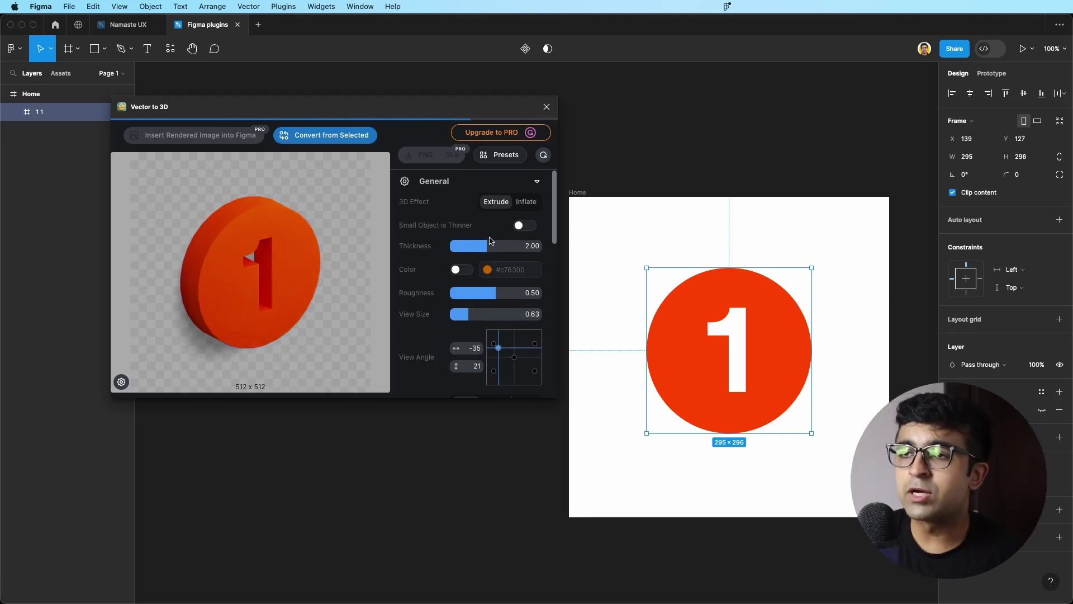
drag(492, 242, 521, 250)
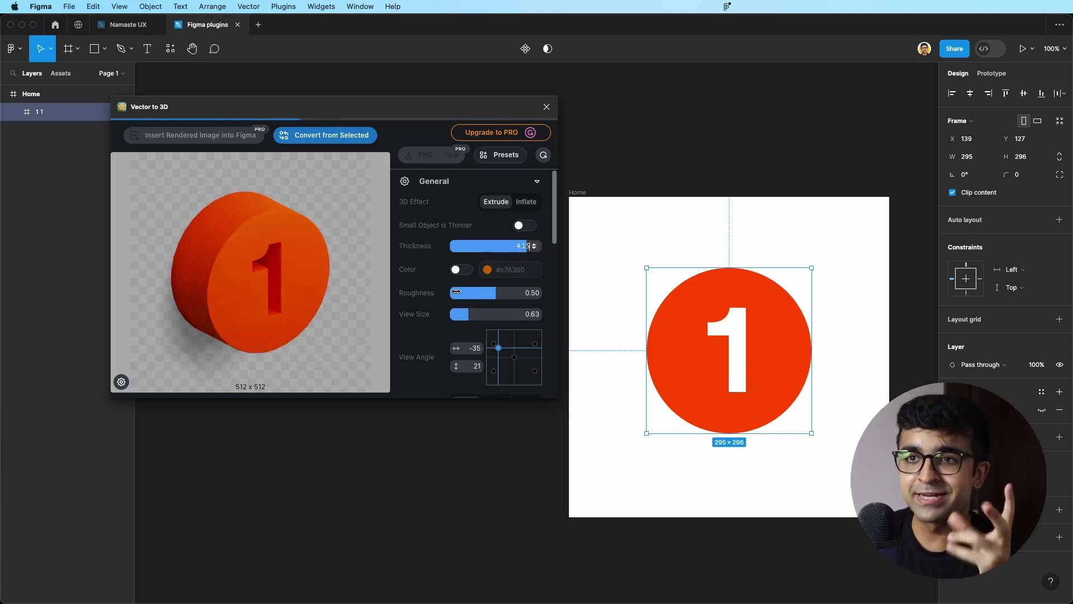
click(461, 270)
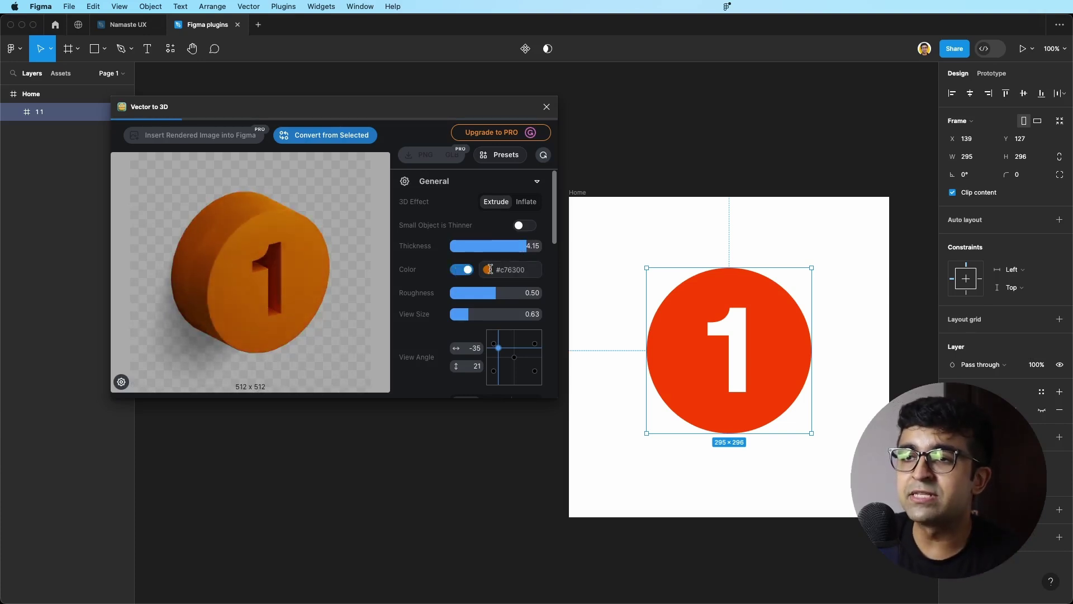
click(488, 269)
click(503, 302)
click(492, 295)
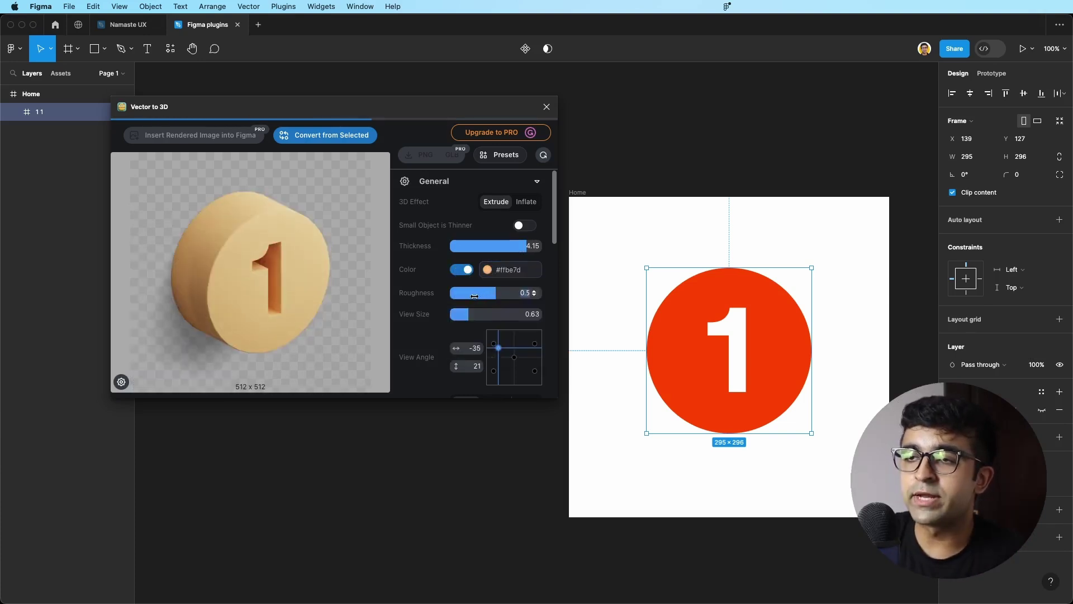
Step: Raise the view size, use a Ground backdrop at 1024 resolution and deepen the bevel
drag(464, 314, 475, 314)
scroll(459, 334, down, 3)
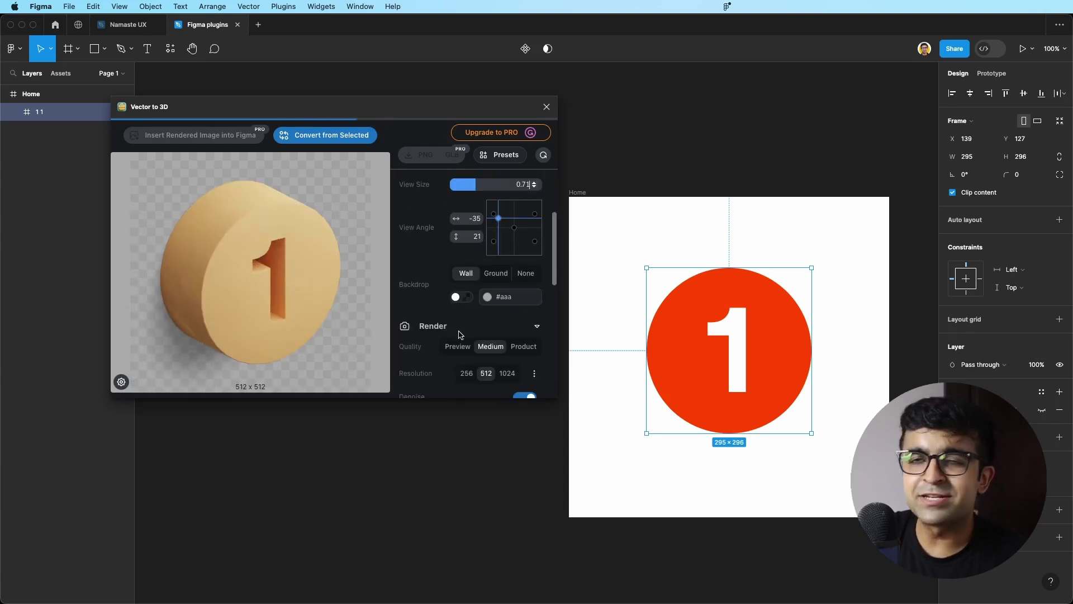
scroll(459, 334, down, 3)
scroll(480, 291, up, 2)
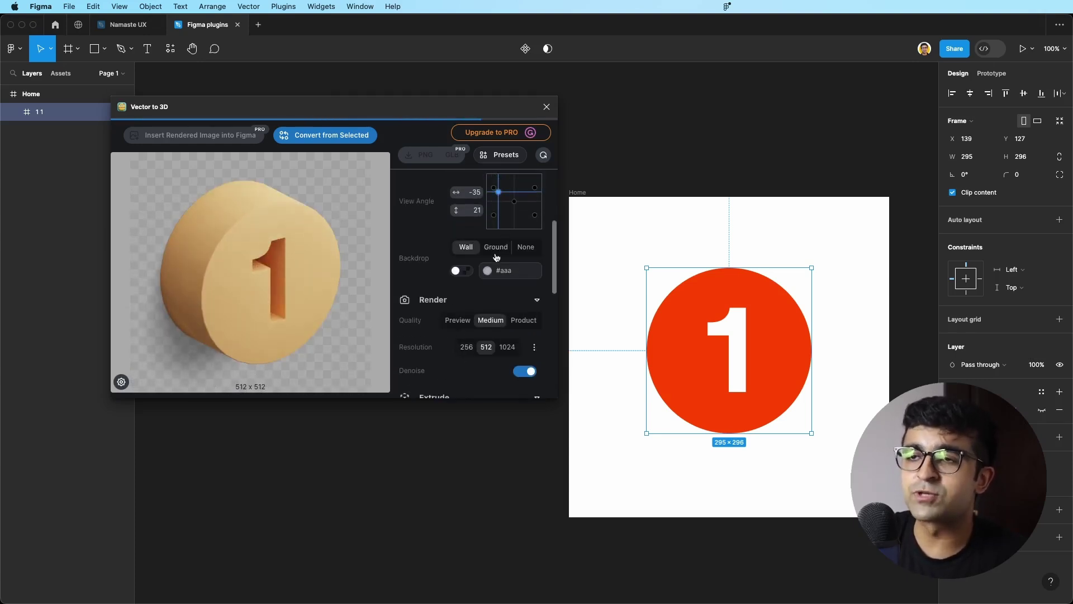
click(495, 247)
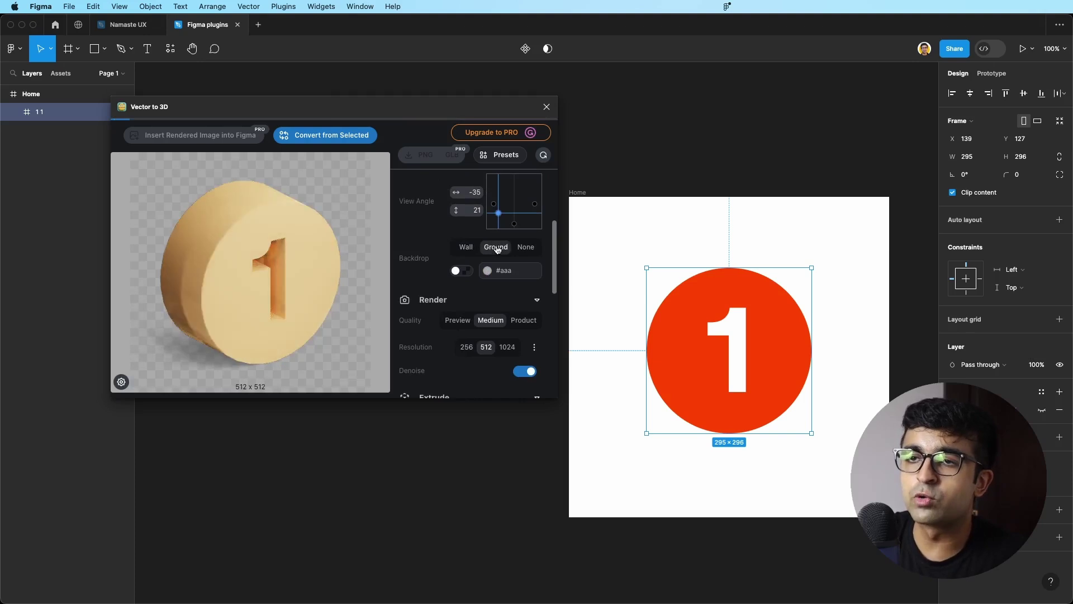
scroll(461, 244, down, 5)
drag(448, 278, 452, 273)
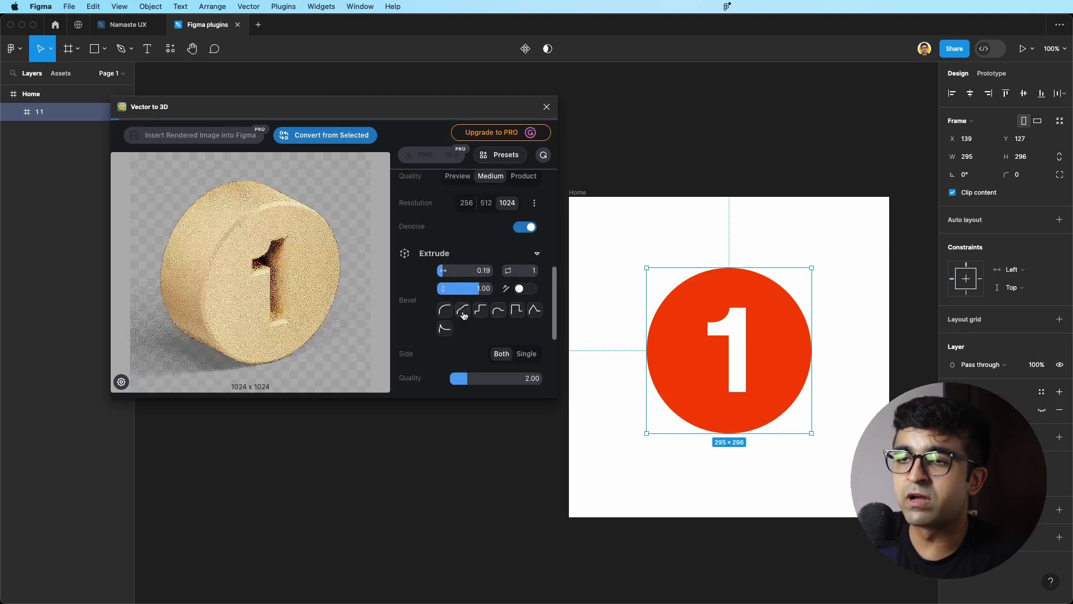
scroll(437, 311, down, 3)
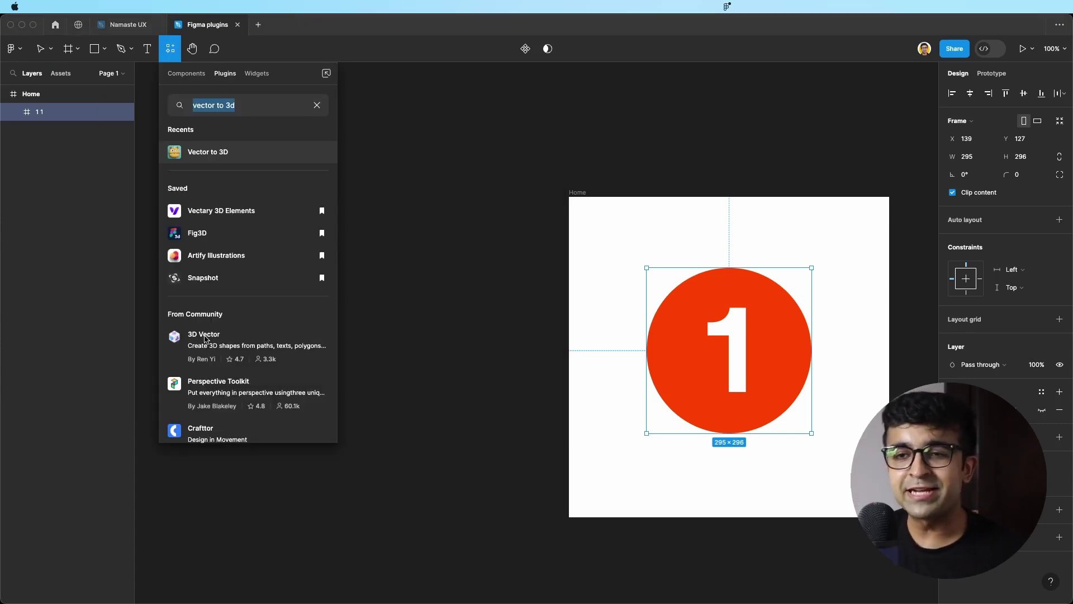
Step: Extrude the Subscribe! text into 3D with the 3D Vector plugin
click(185, 339)
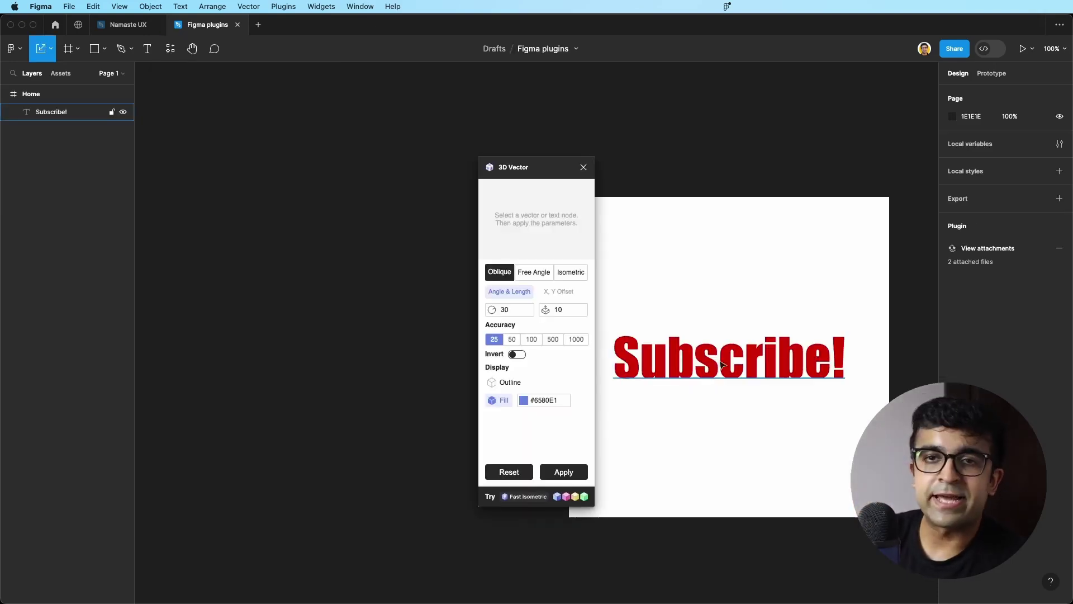
click(714, 366)
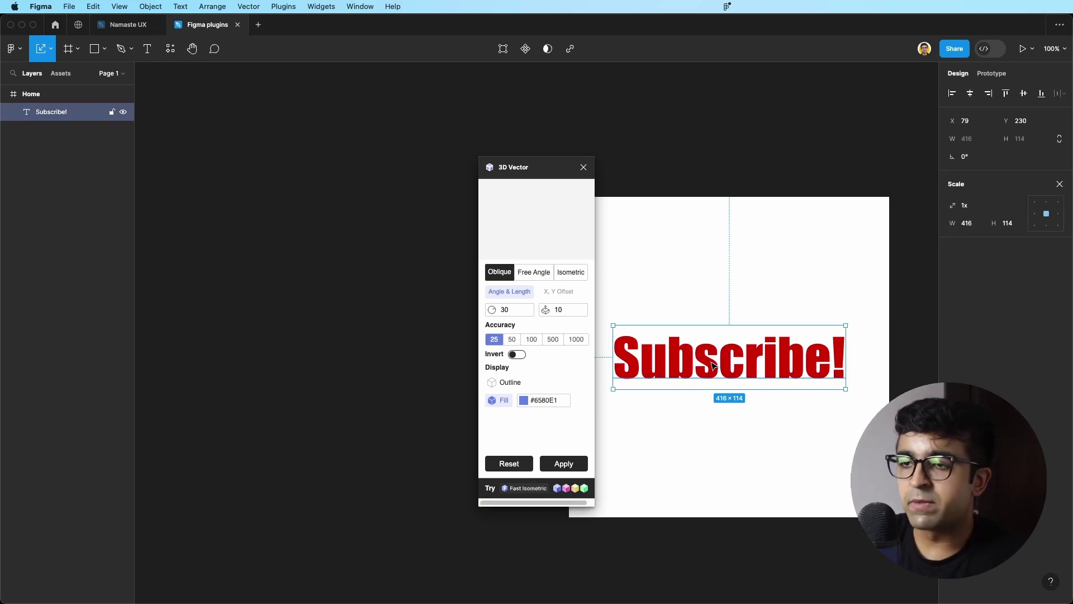
drag(526, 169, 393, 218)
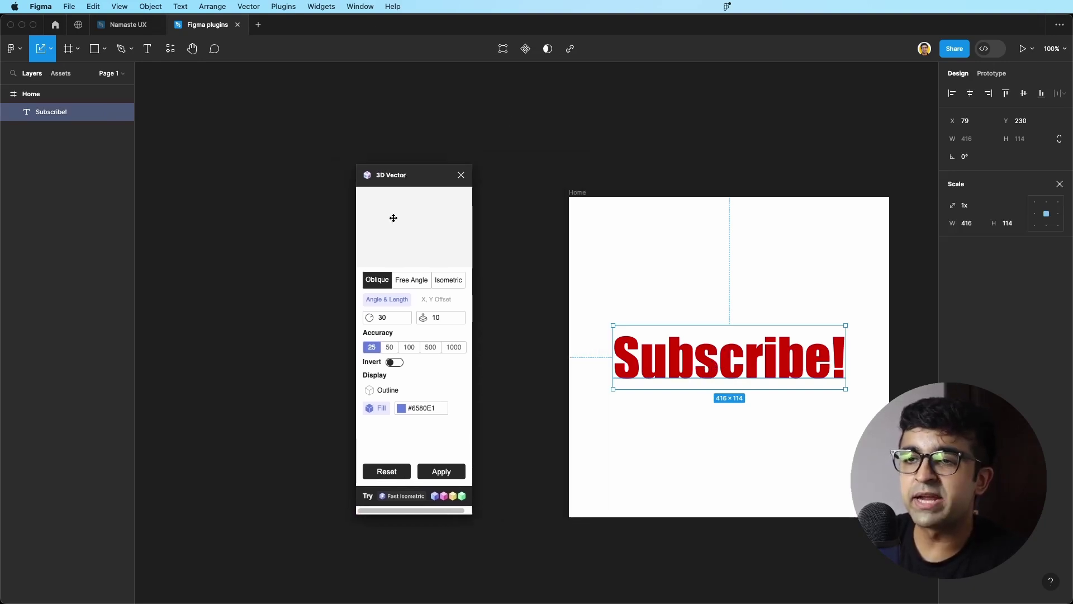
click(375, 280)
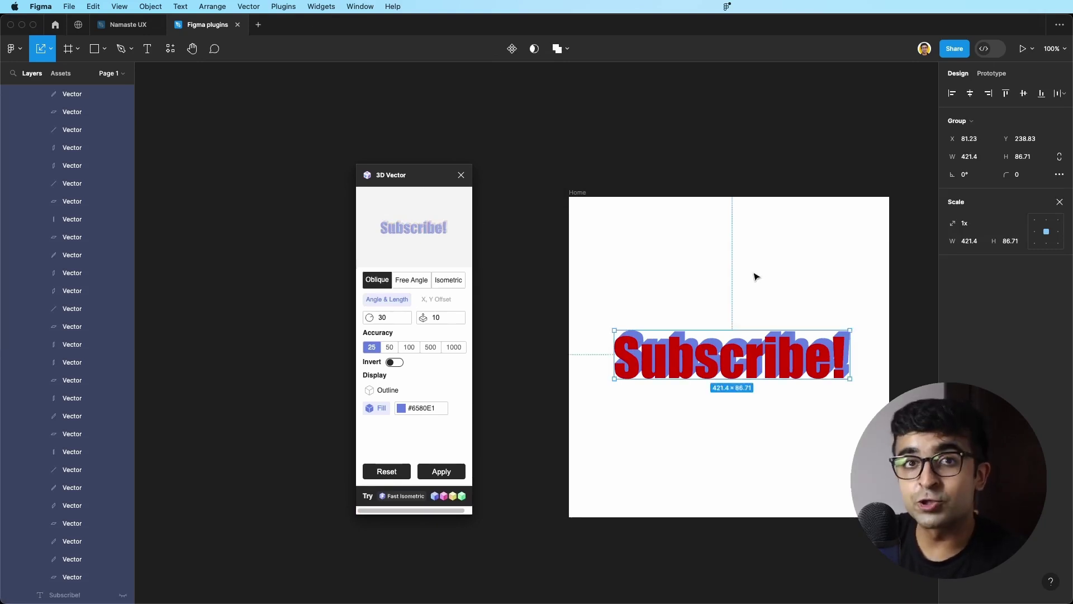
Step: Render Subscribe! isometric in the fourth orientation with outlined sides and no fill
click(398, 281)
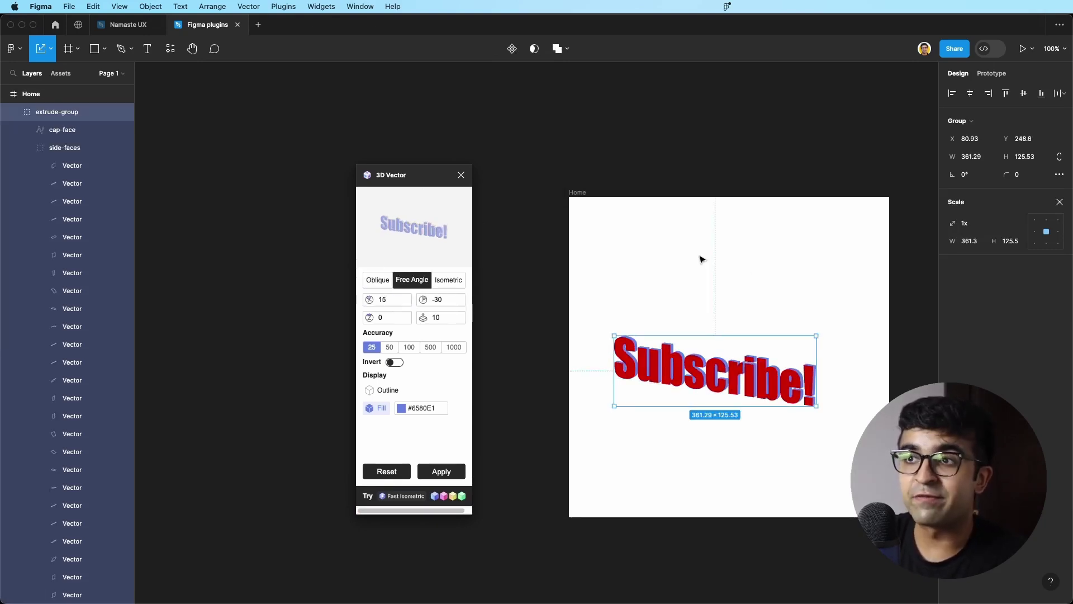
click(448, 280)
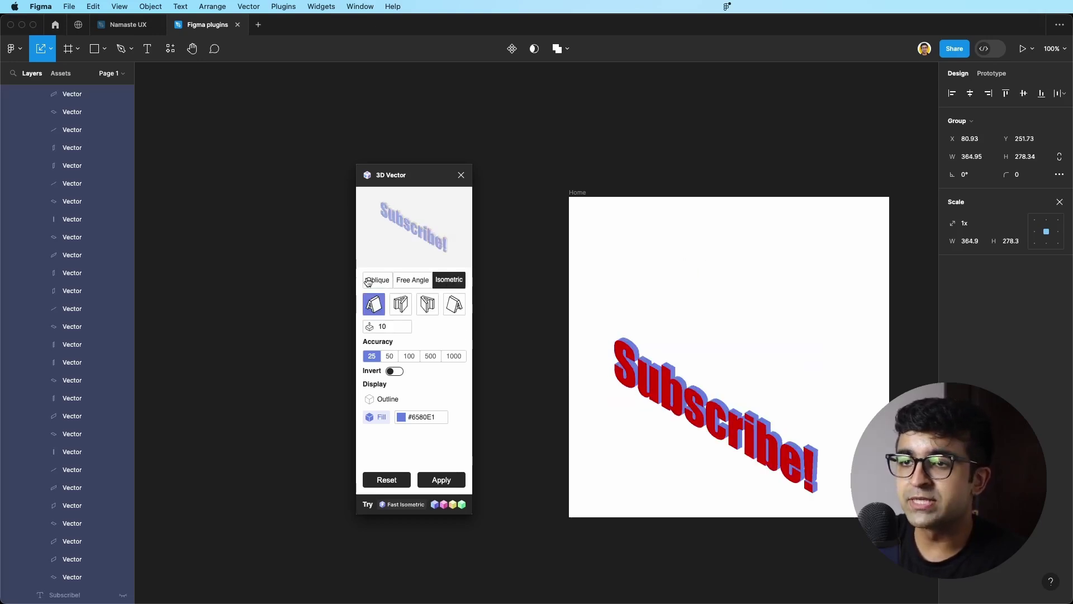
click(408, 280)
click(378, 282)
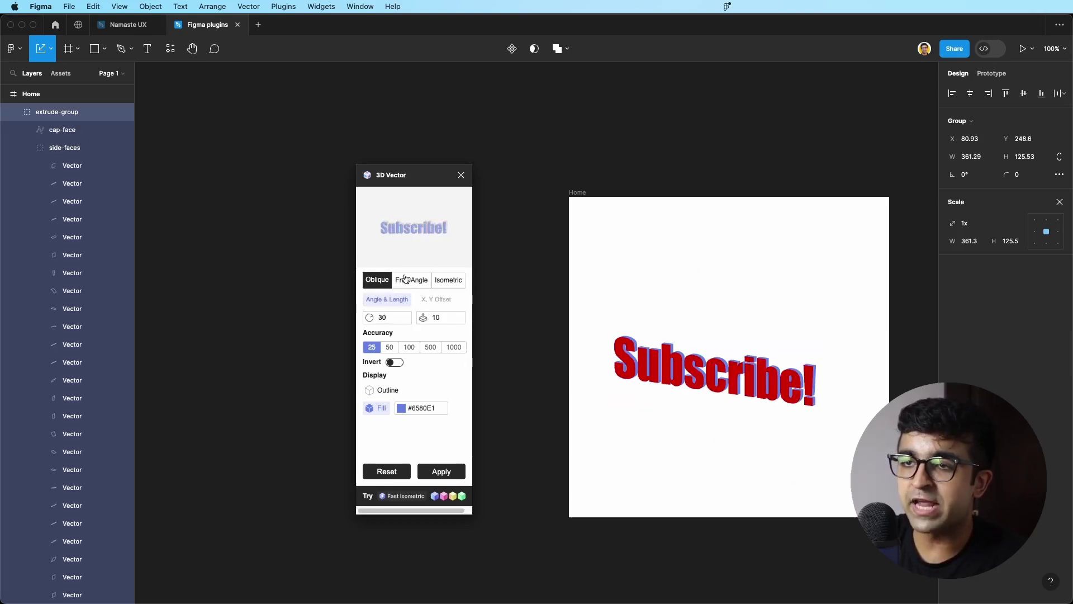
click(446, 282)
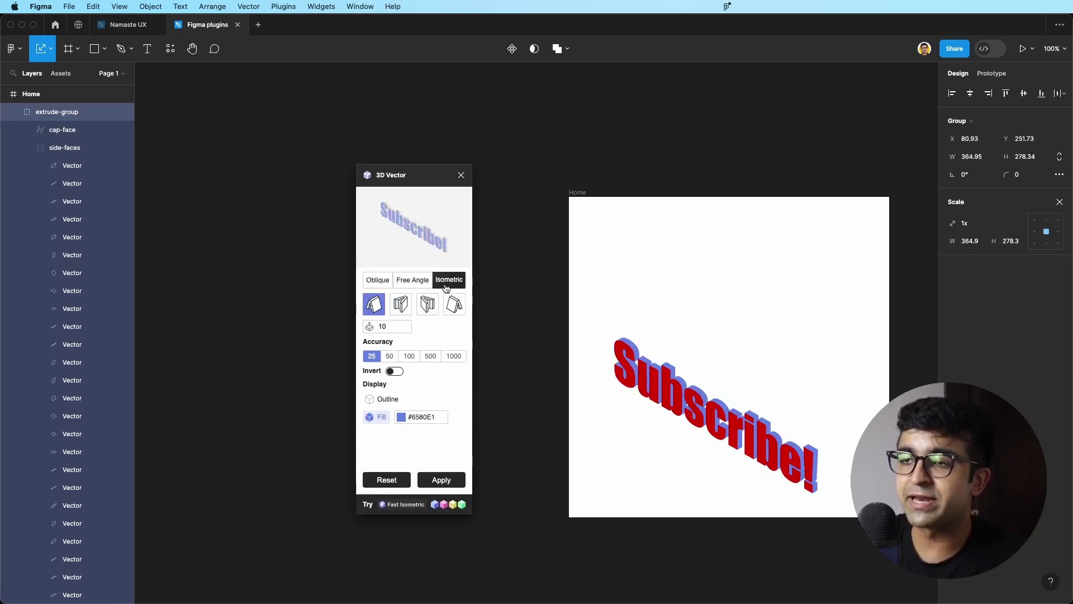
click(402, 311)
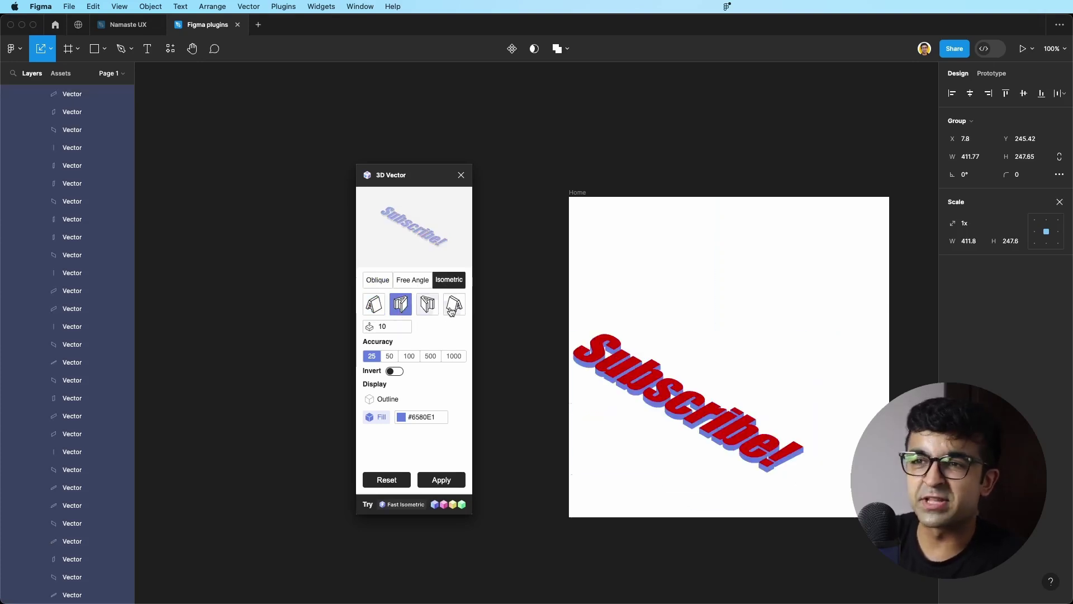
click(431, 313)
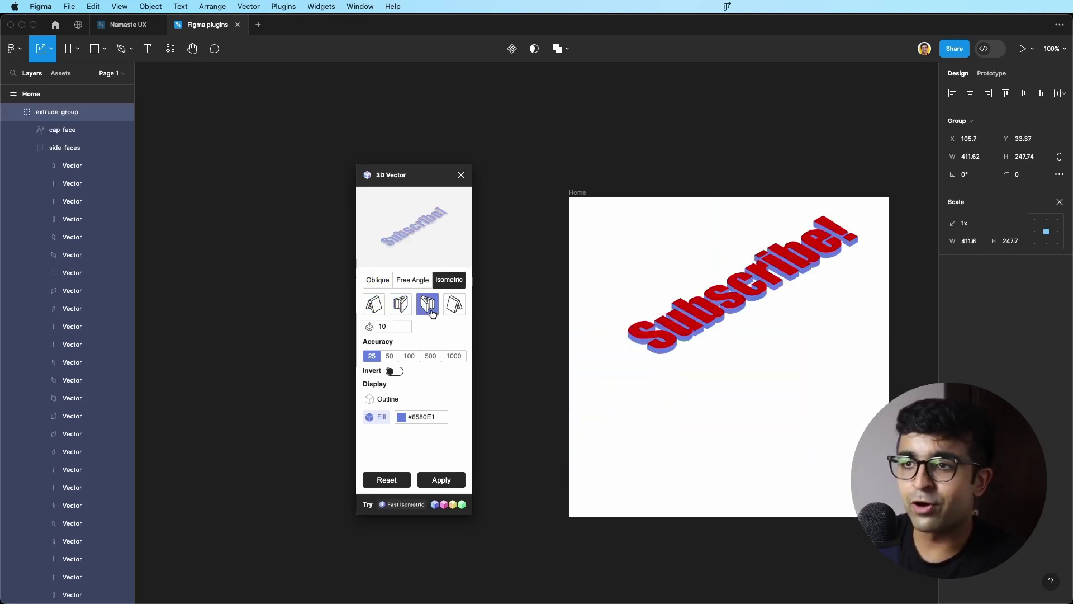
click(455, 306)
click(384, 398)
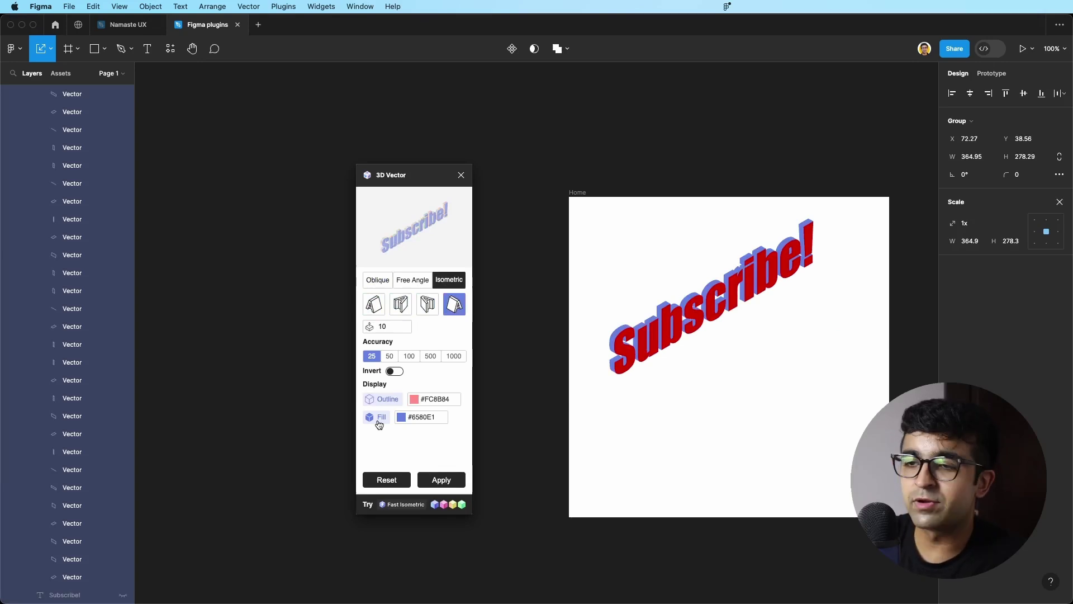
click(378, 419)
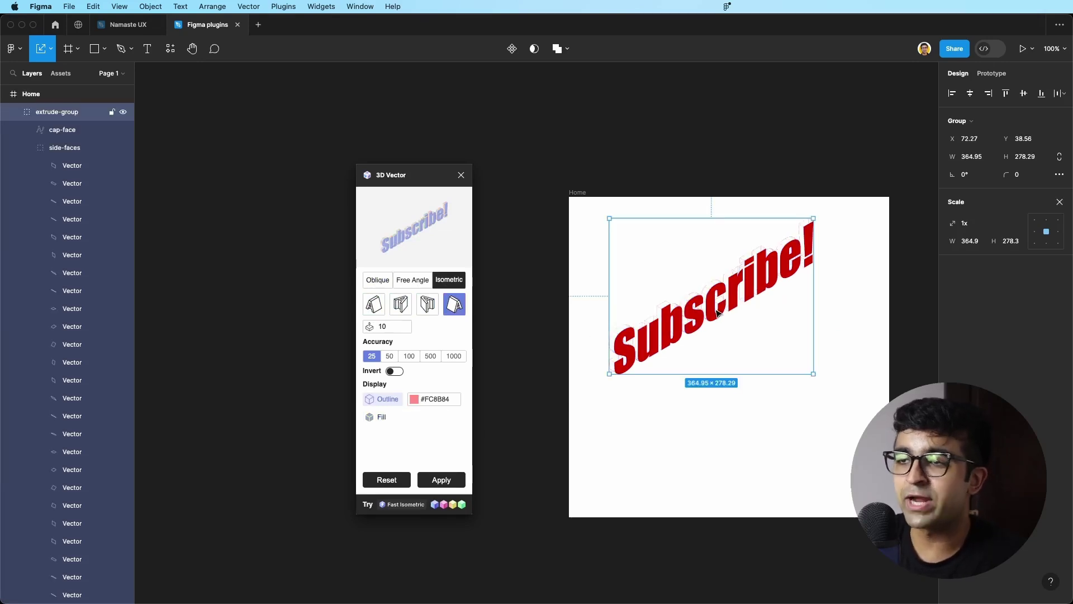
Step: Open the plugin's community page from the results list
scroll(647, 316, up, 2)
scroll(647, 316, up, 10)
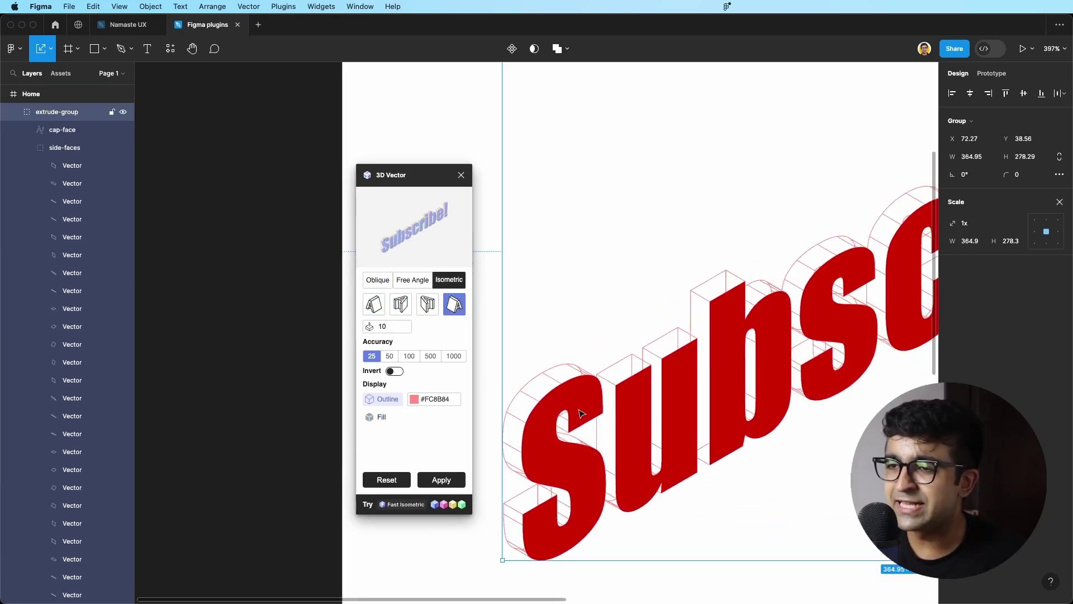
scroll(556, 429, down, 8)
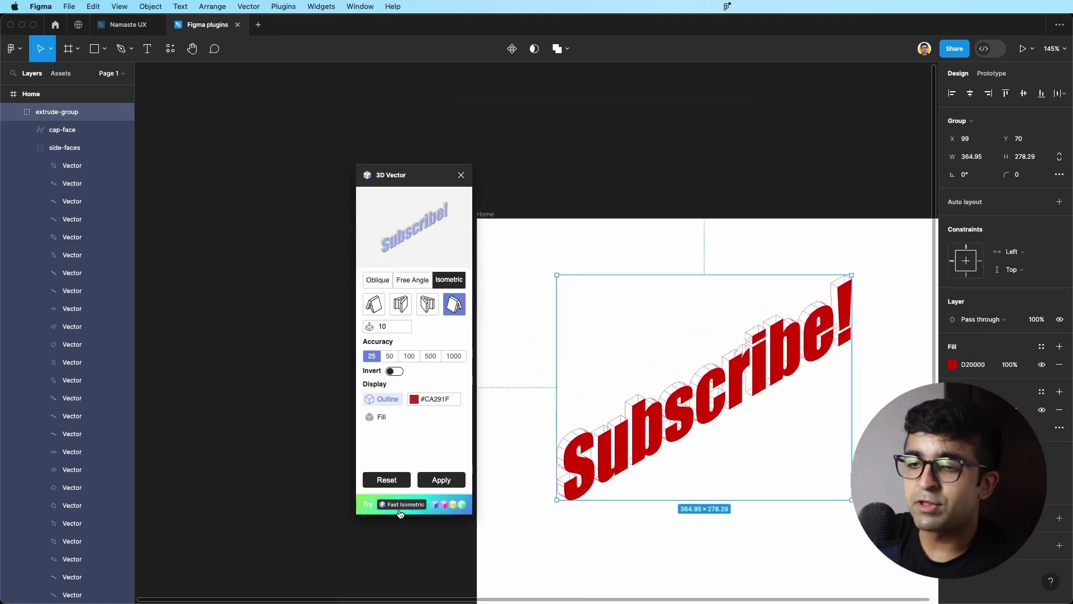
click(397, 505)
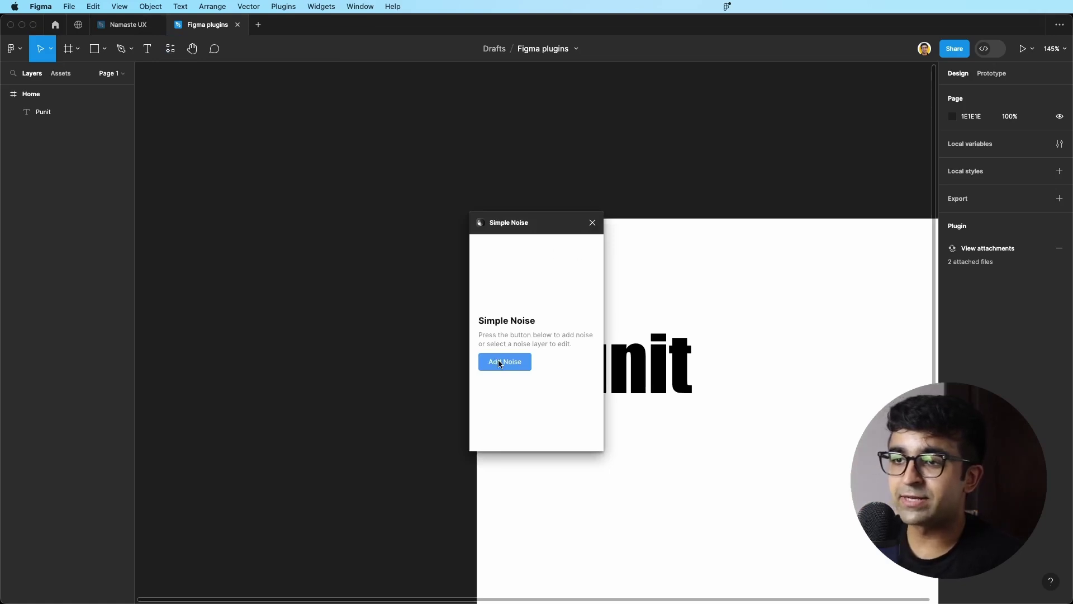
Step: Add a Simple Noise layer and place it over the red Home frame
click(500, 362)
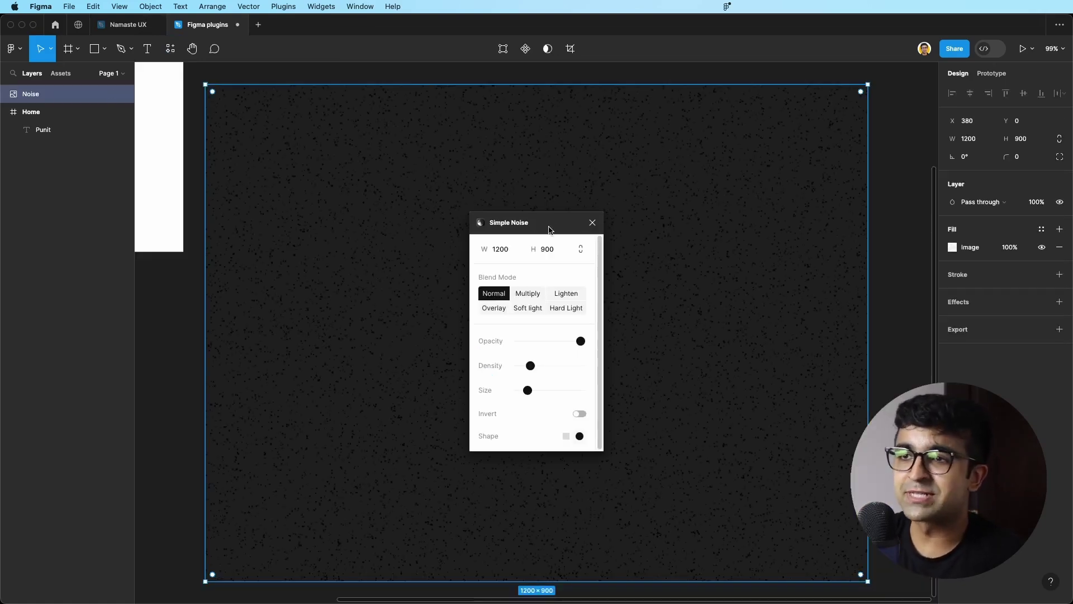
scroll(342, 240, down, 5)
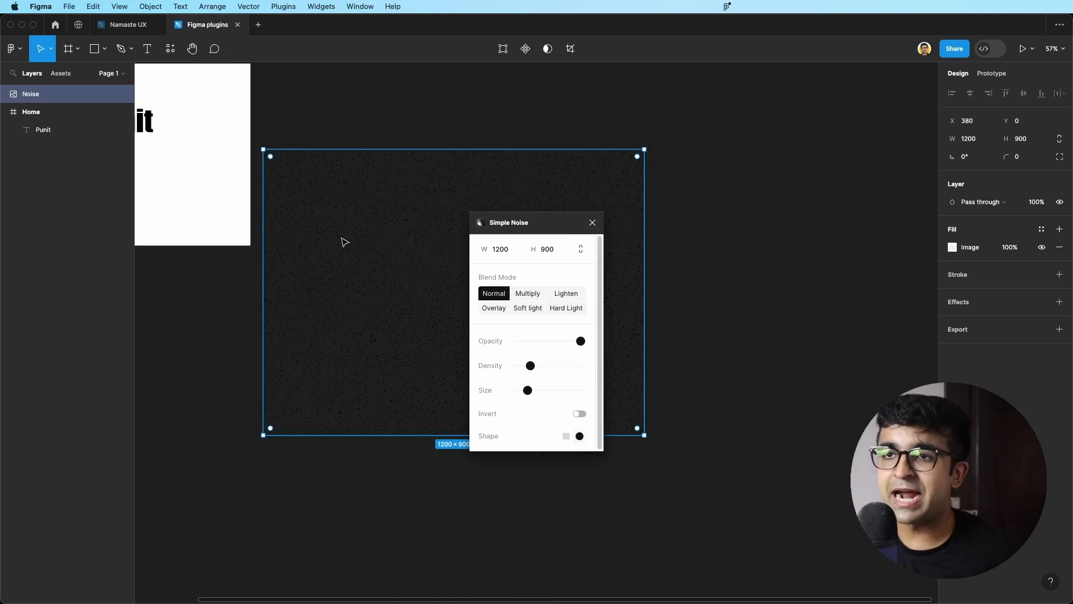
drag(343, 241, 179, 151)
scroll(398, 402, up, 5)
scroll(398, 402, left, 4)
drag(398, 403, 345, 381)
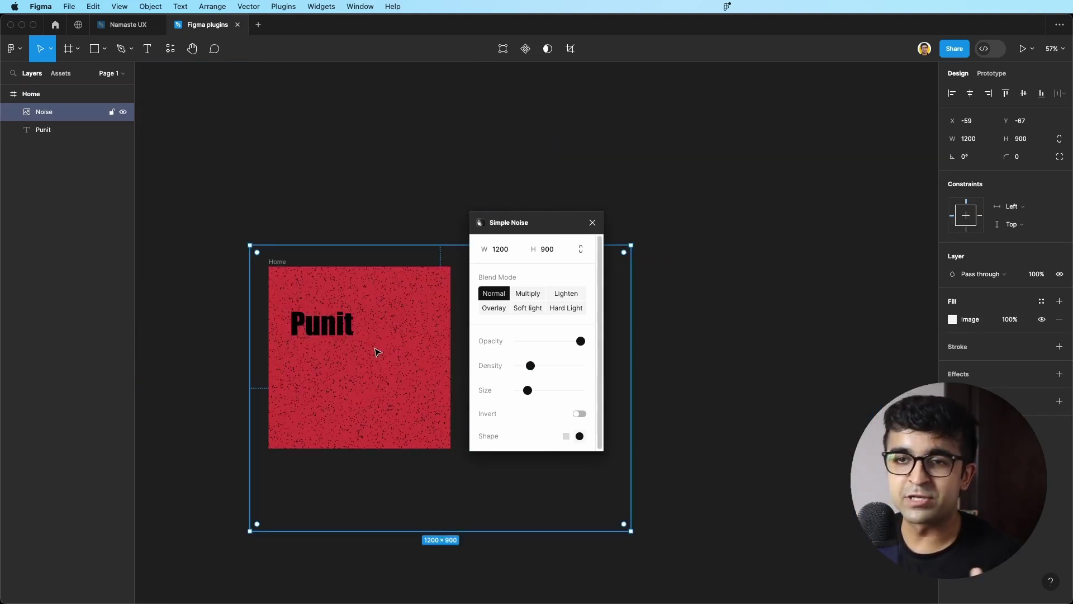
drag(529, 227, 572, 200)
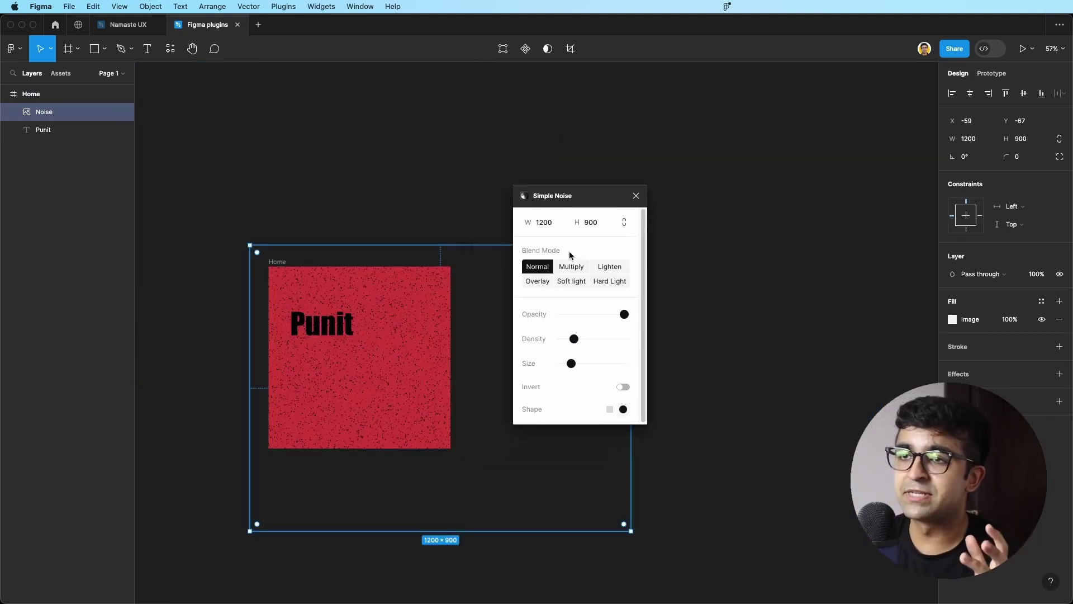
Step: Blend the noise in Overlay mode at about 78% opacity with sparser grain
click(569, 268)
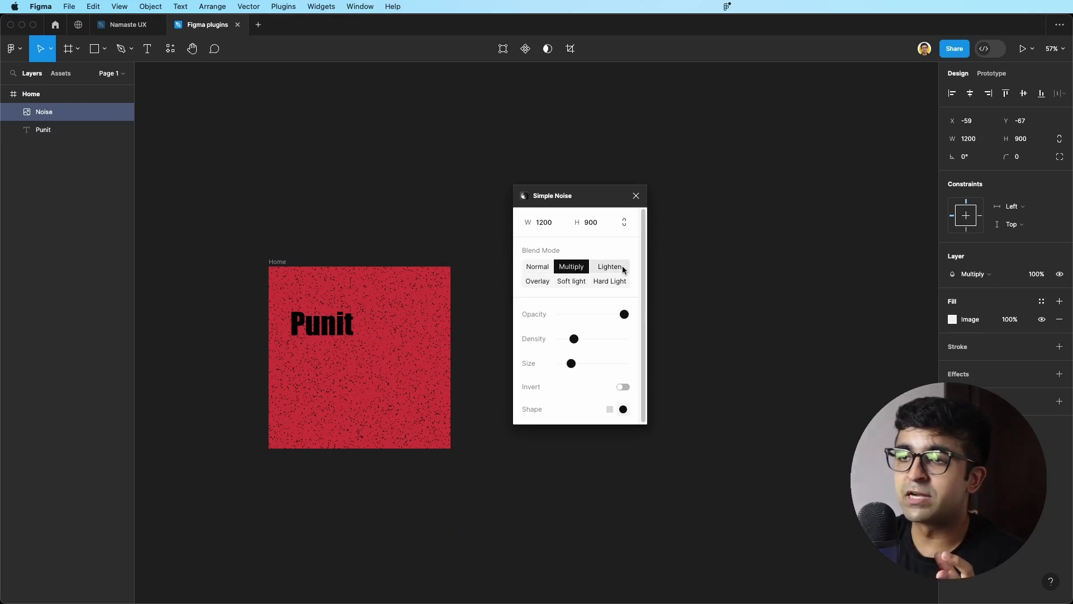
click(609, 266)
click(537, 281)
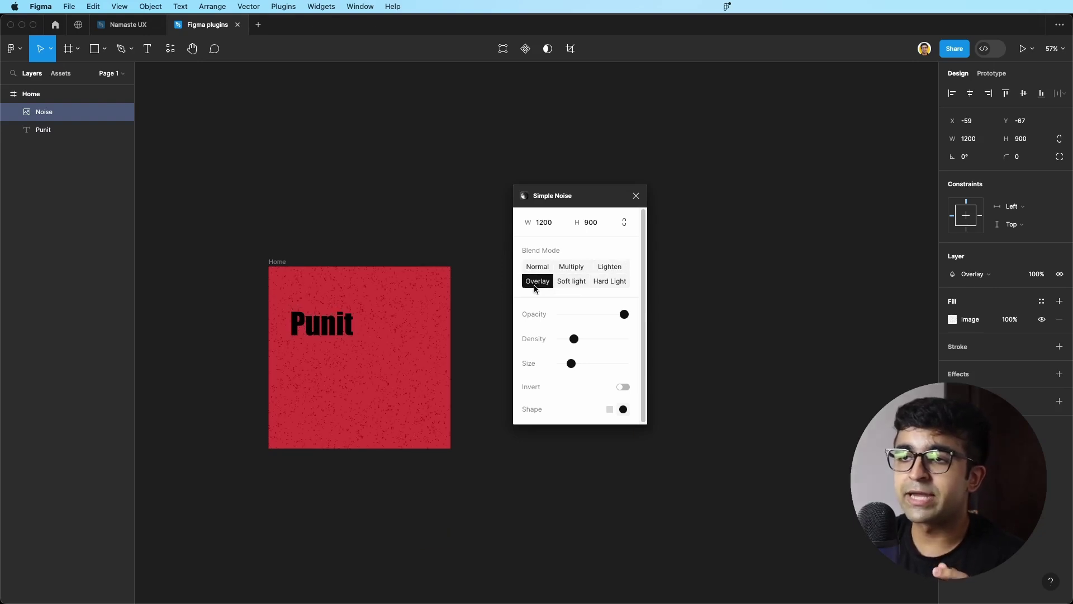
scroll(343, 378, up, 5)
scroll(419, 383, down, 3)
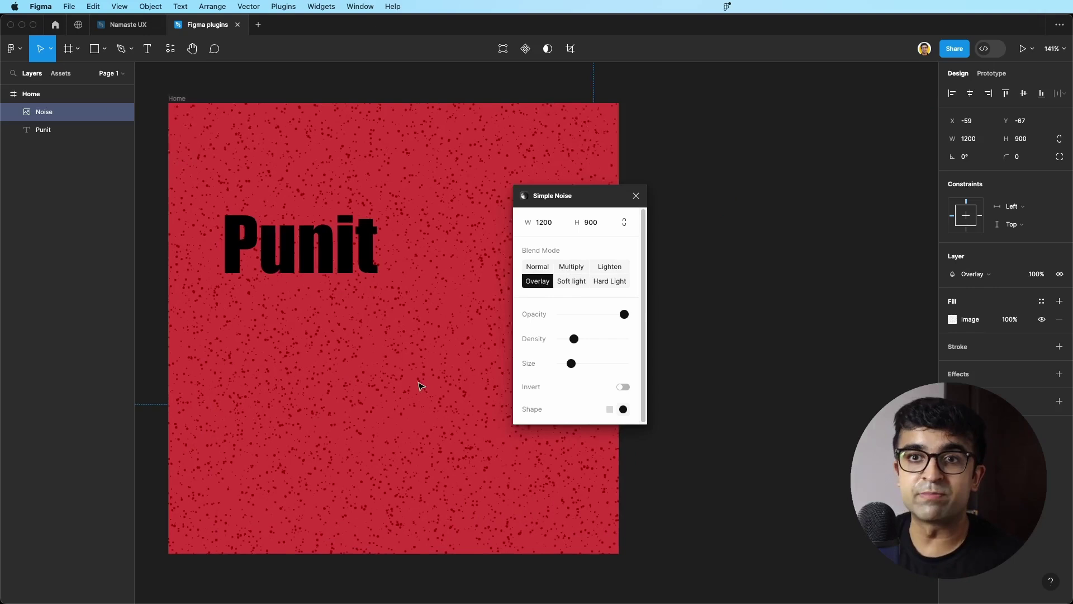
scroll(407, 343, up, 1)
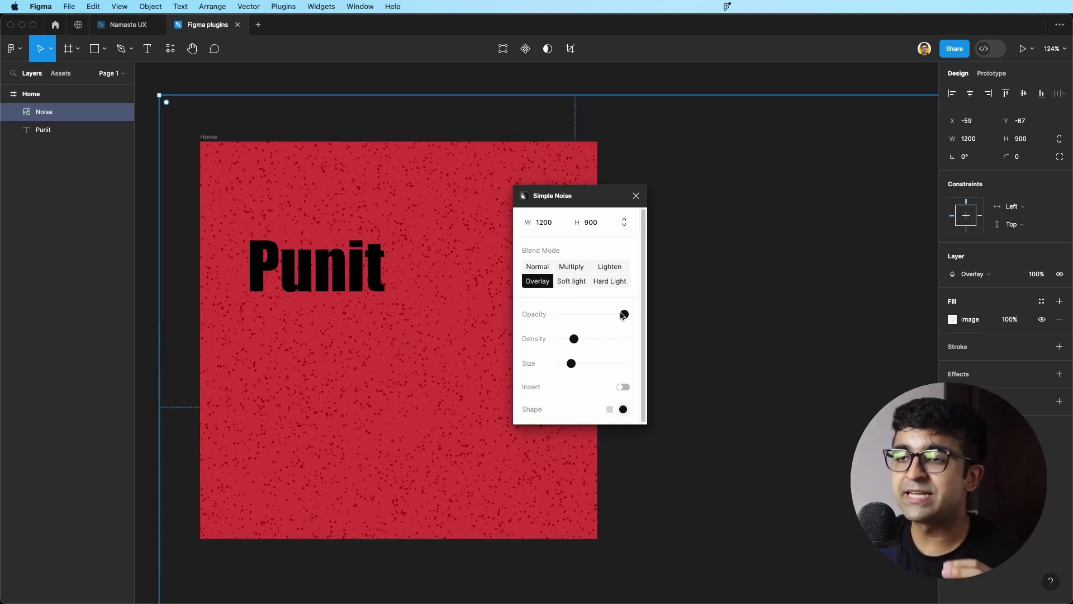
drag(626, 315, 624, 342)
click(603, 339)
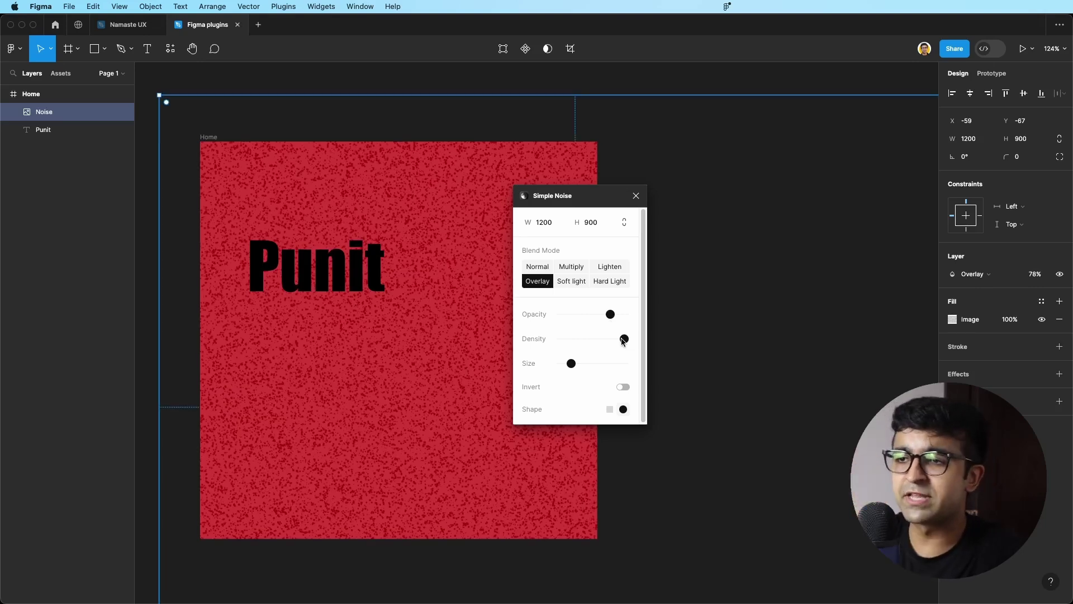
drag(623, 341, 614, 364)
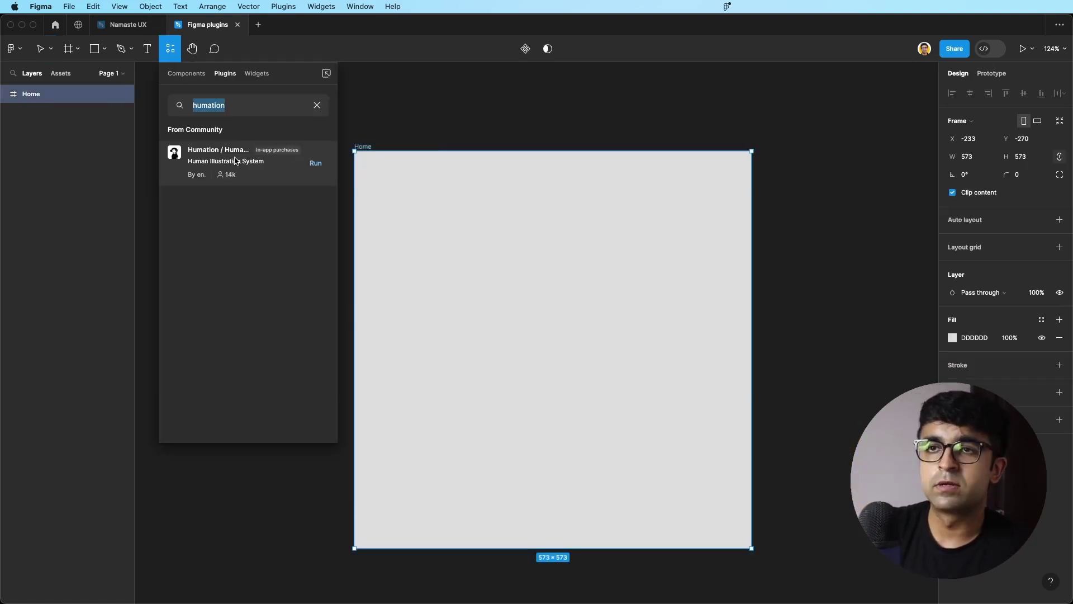
Step: Run the Humation plugin and open the Humation Origin character builder
click(251, 159)
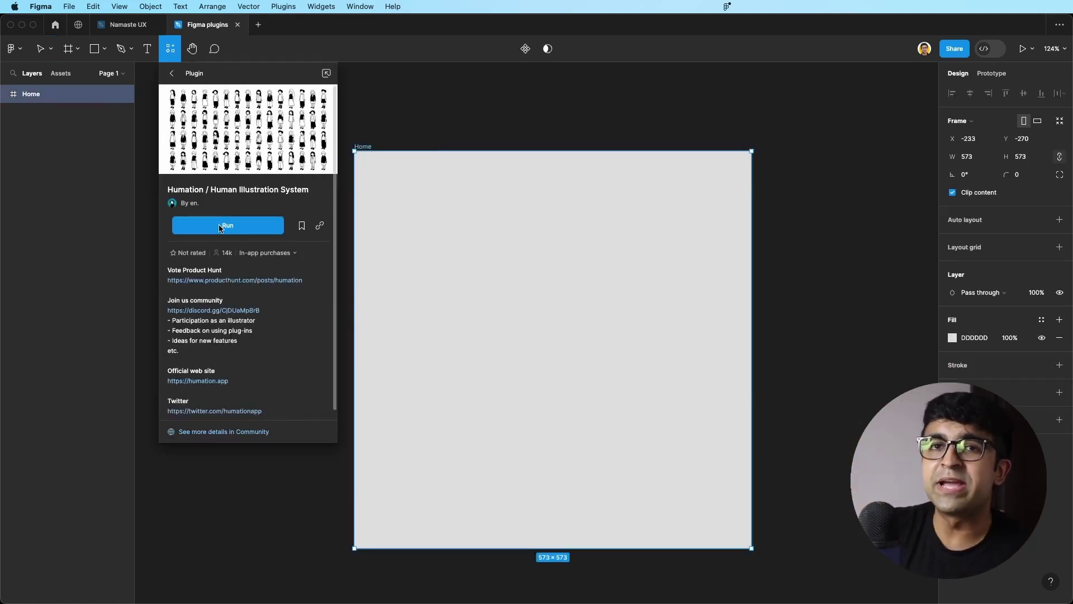
click(220, 226)
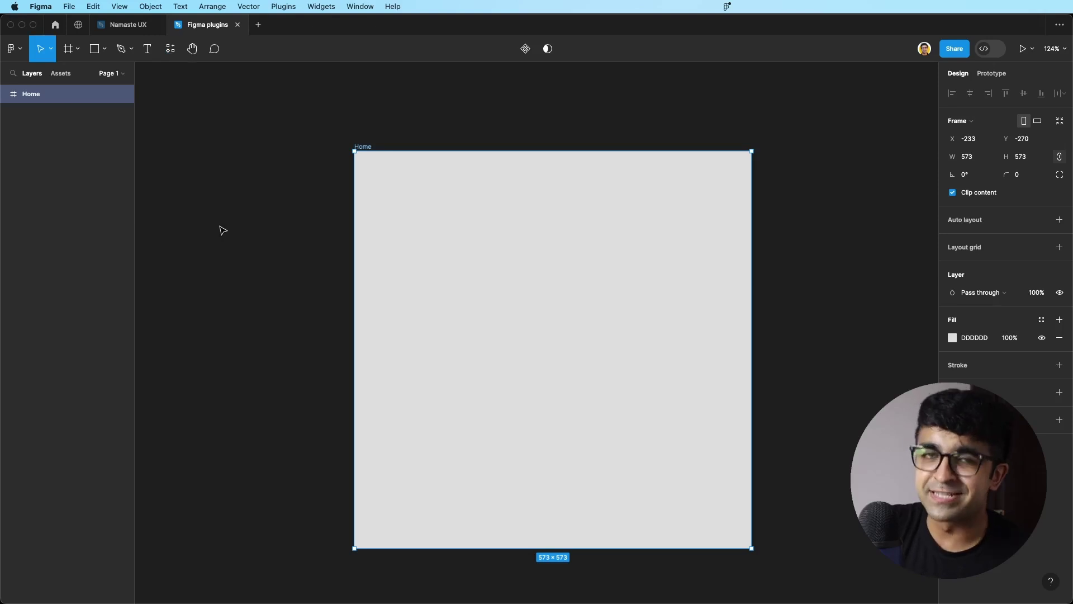
drag(210, 134, 288, 111)
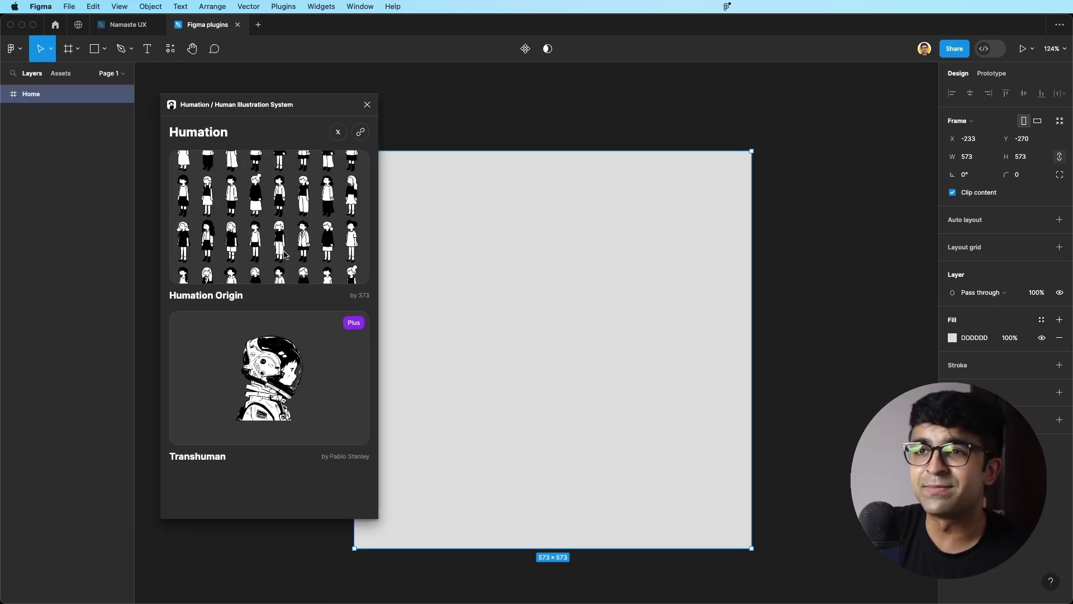
click(279, 212)
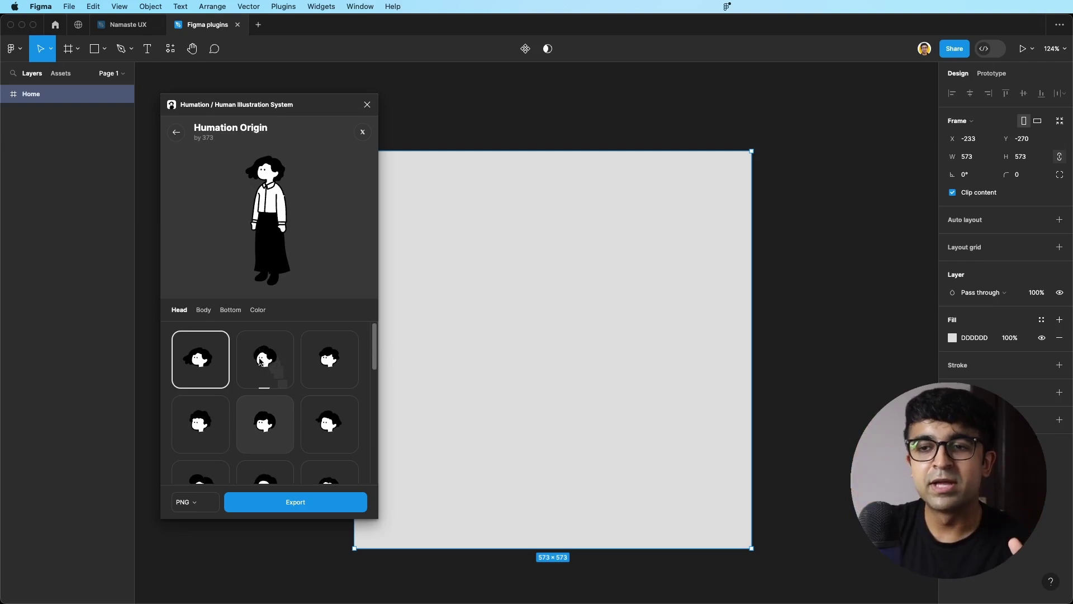
Step: Give the character a new head, the third body top and a short skirt
click(338, 369)
click(204, 310)
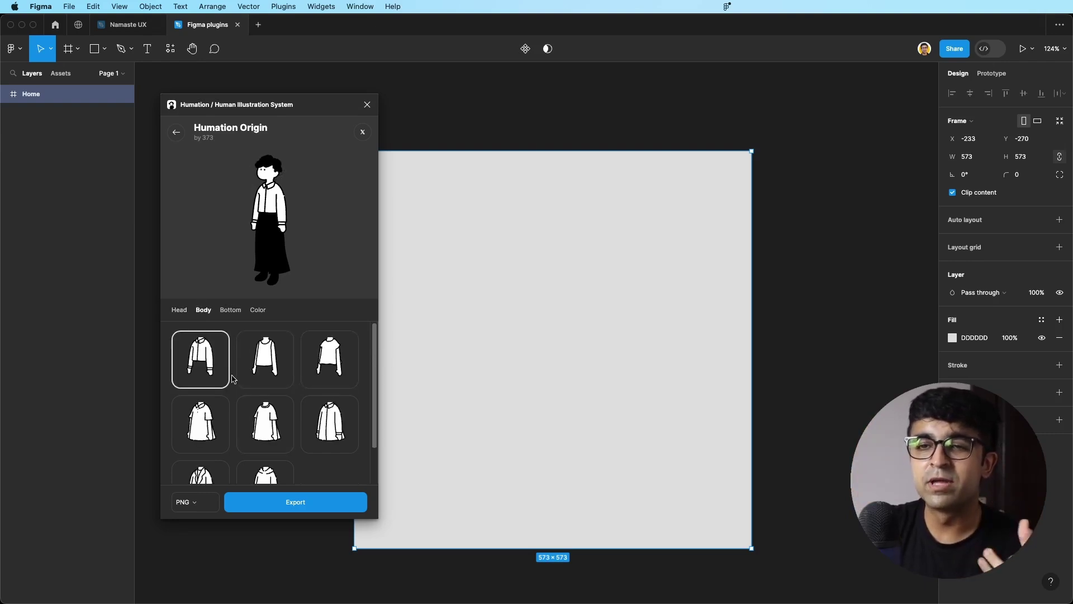
click(272, 381)
click(329, 363)
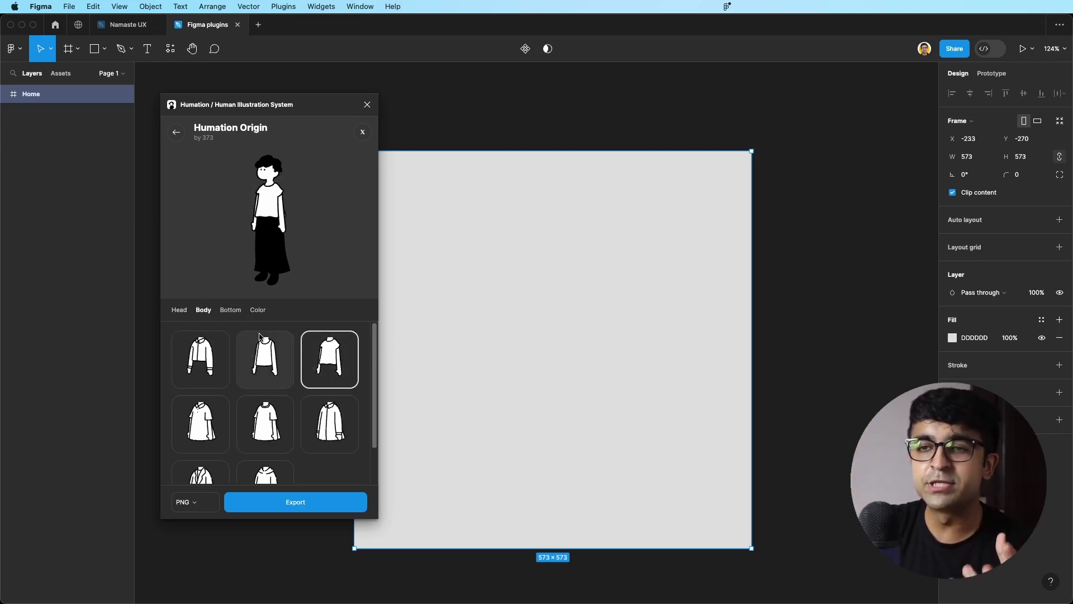
click(229, 311)
click(269, 378)
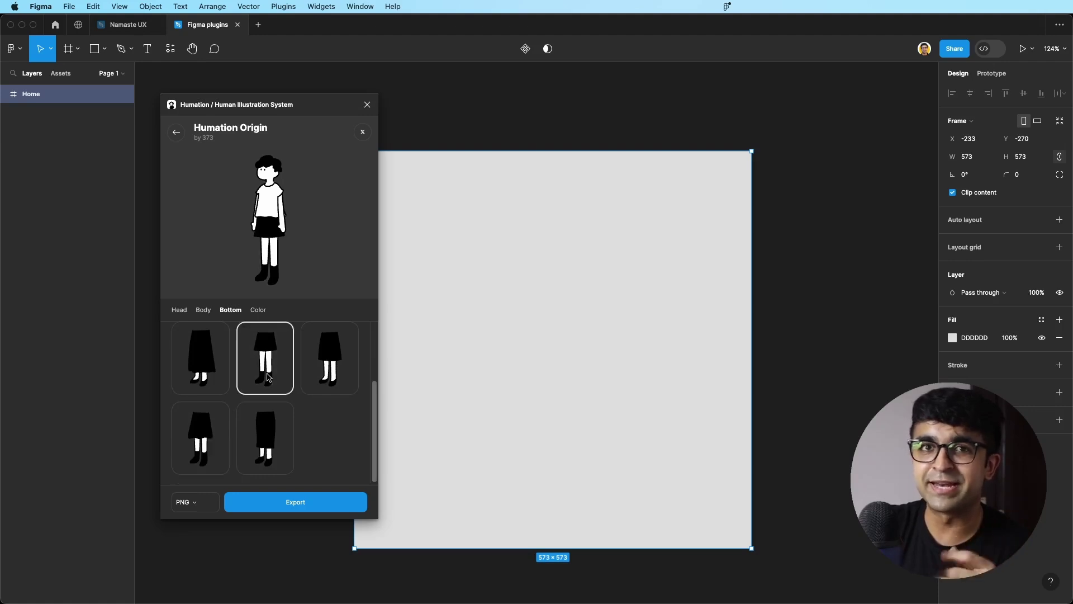
Step: Set outline colour FF4747 and skin FFA3A3, then insert the character onto the canvas
click(258, 310)
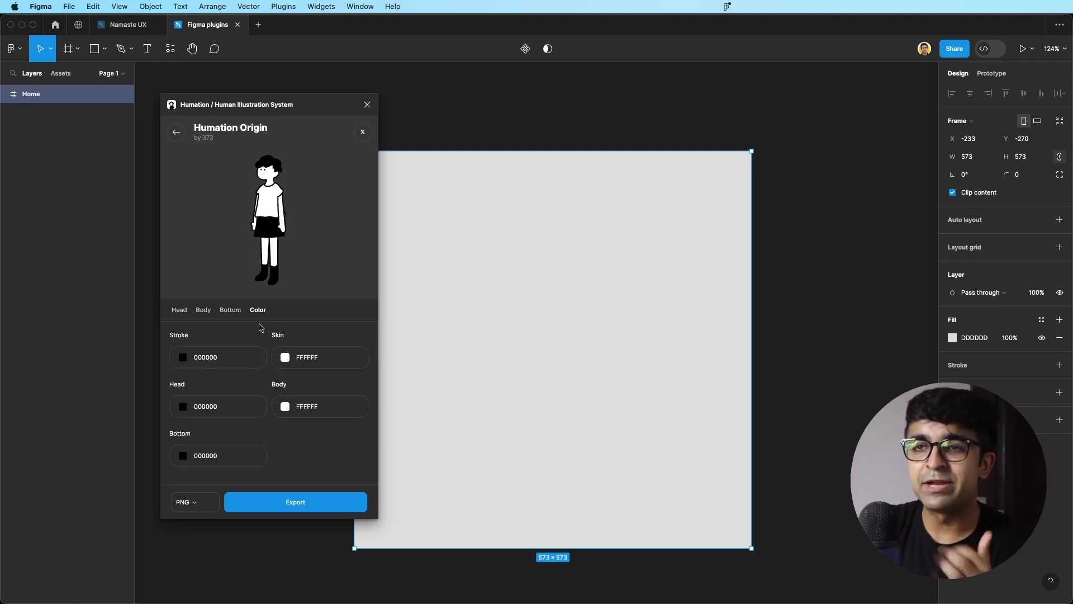
click(182, 358)
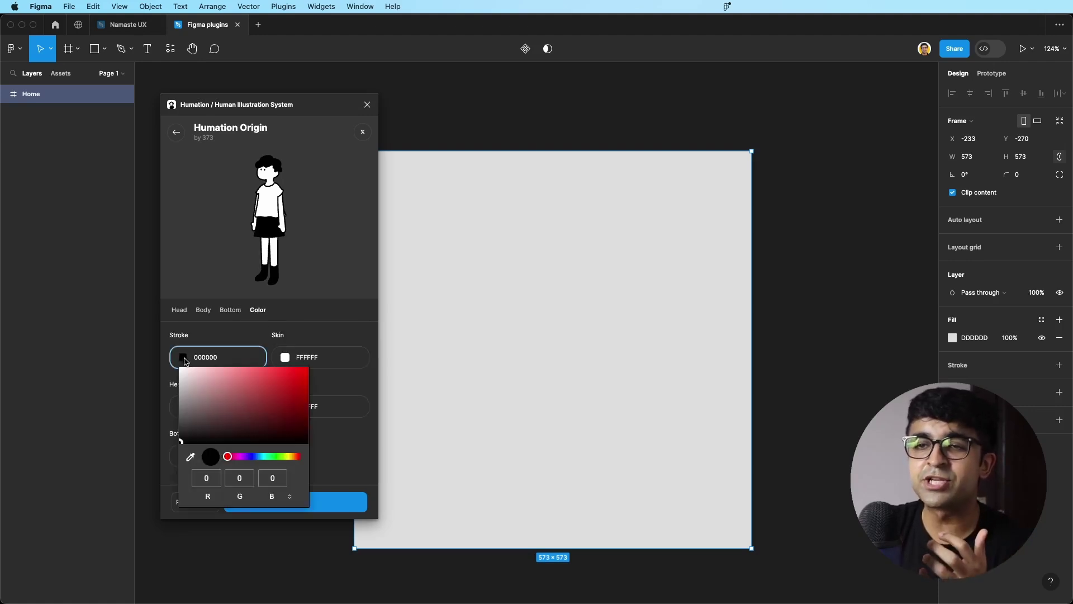
click(214, 403)
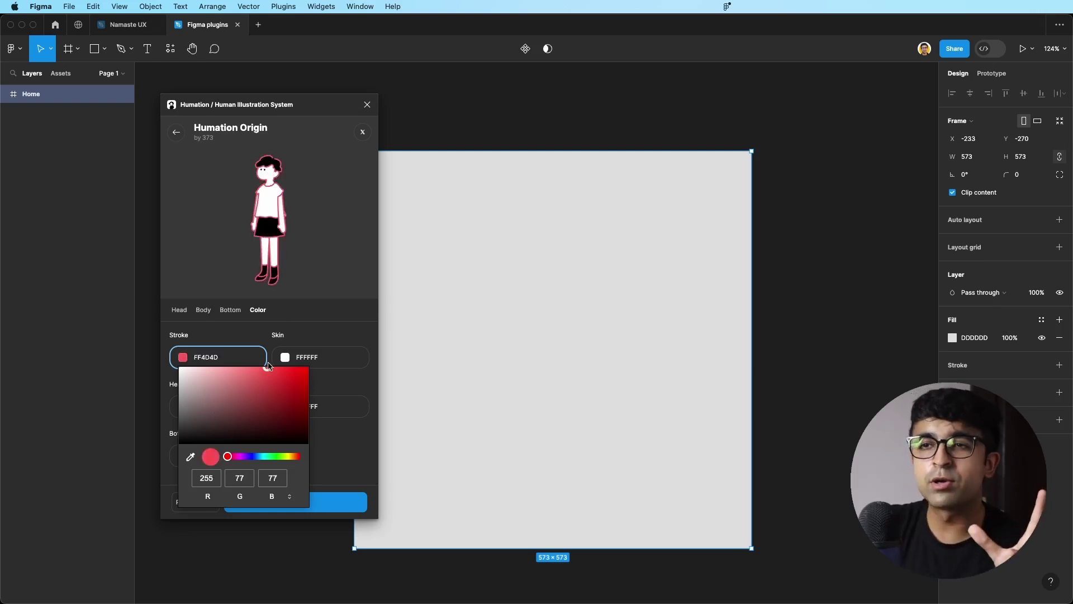
click(289, 357)
drag(322, 425, 328, 368)
click(323, 345)
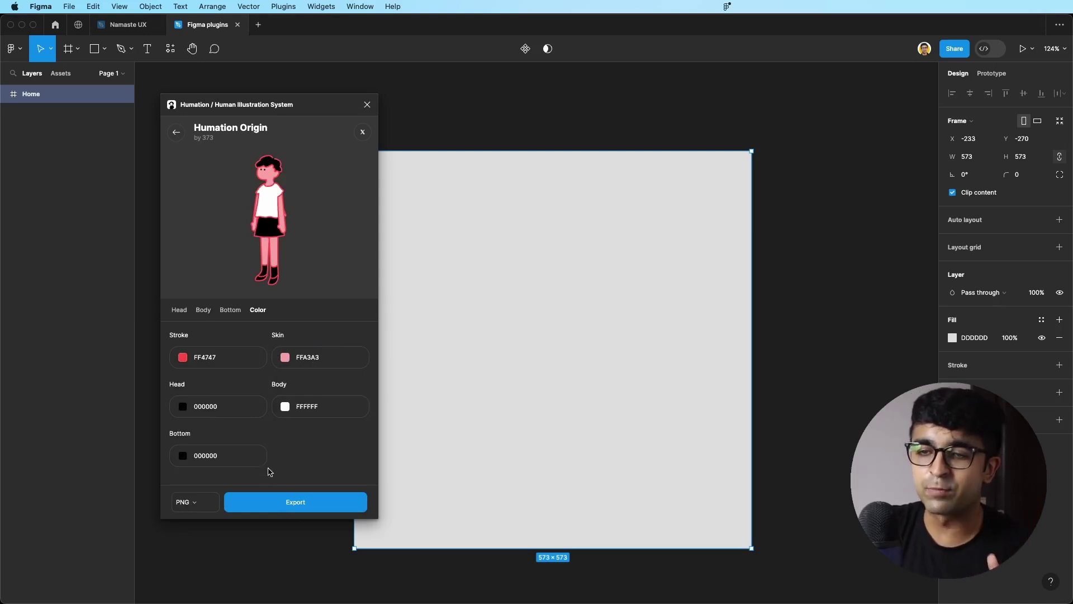
click(283, 509)
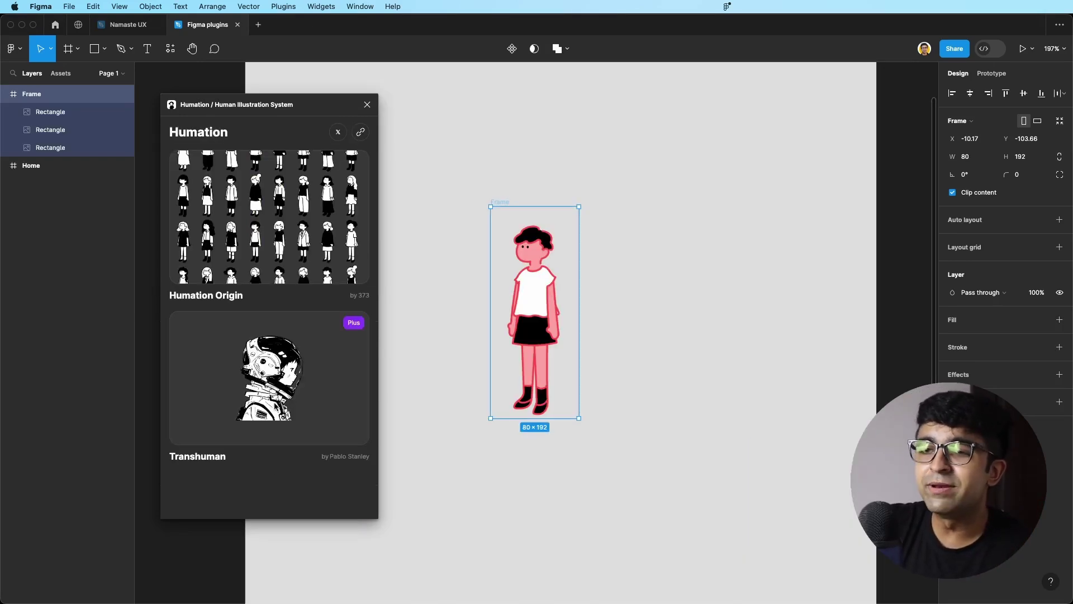
Step: Preview several figures in the Transhuman character collection
click(198, 419)
click(197, 422)
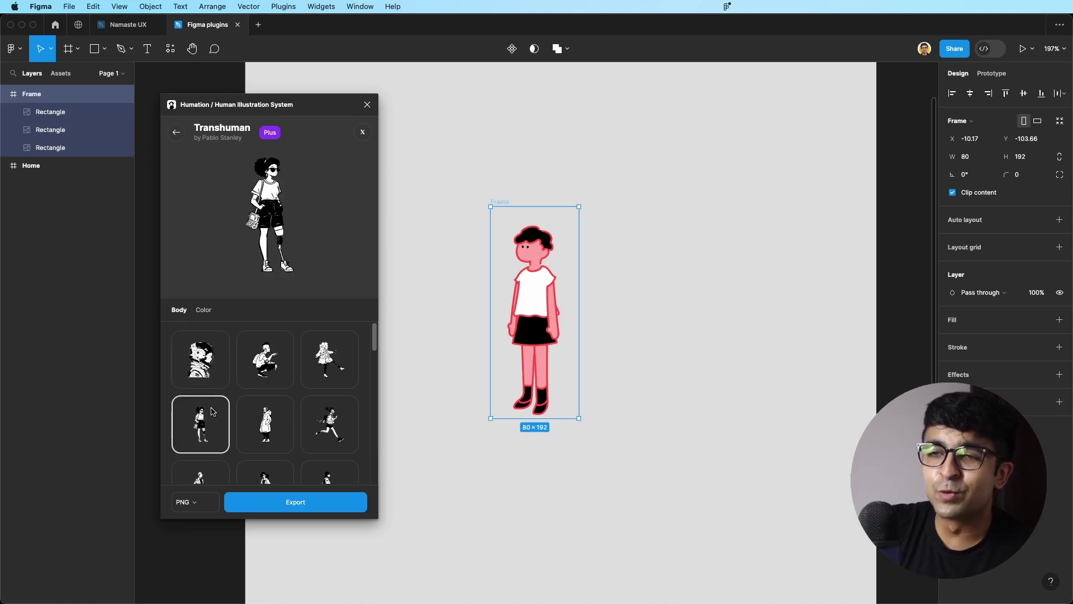
click(256, 423)
click(309, 379)
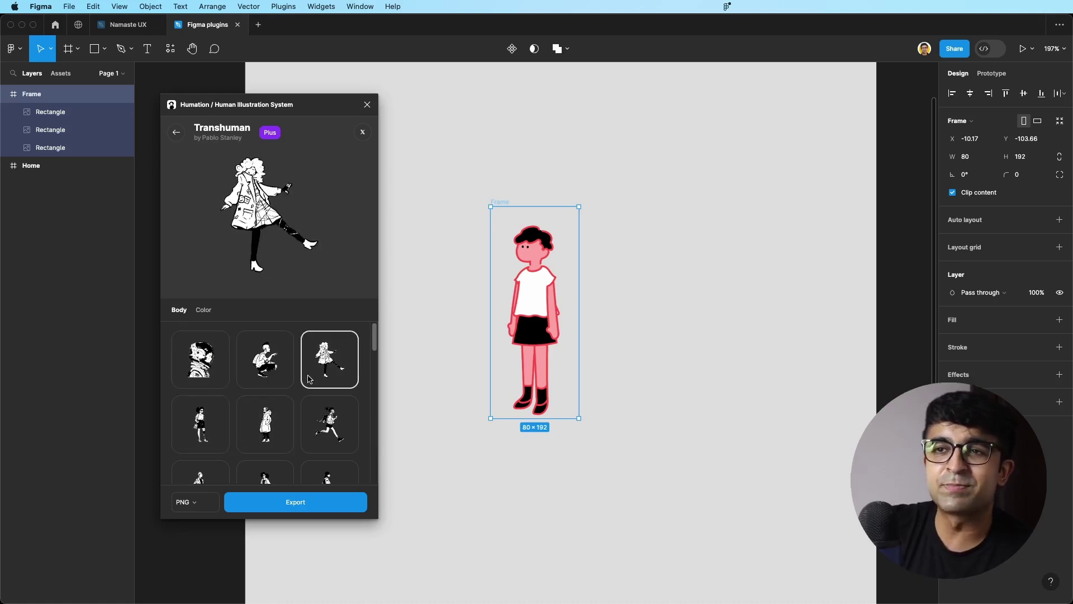
scroll(316, 408, down, 1)
click(327, 425)
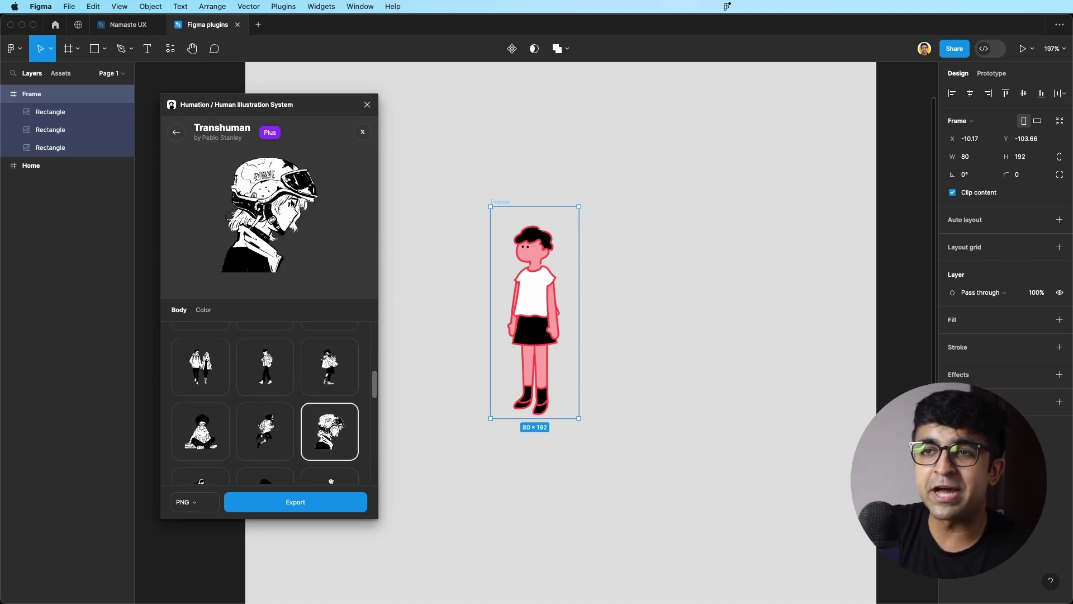
key(Escape)
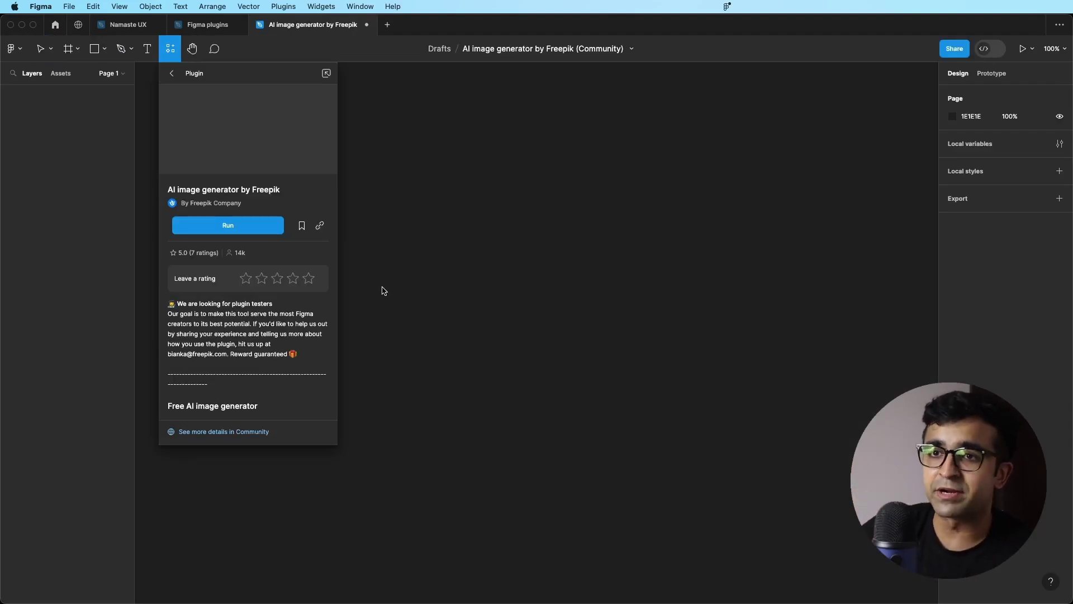
Step: Run the Freepik AI image generator in Photo style with prompt 'An angry man hitting the subscribe button'
click(222, 226)
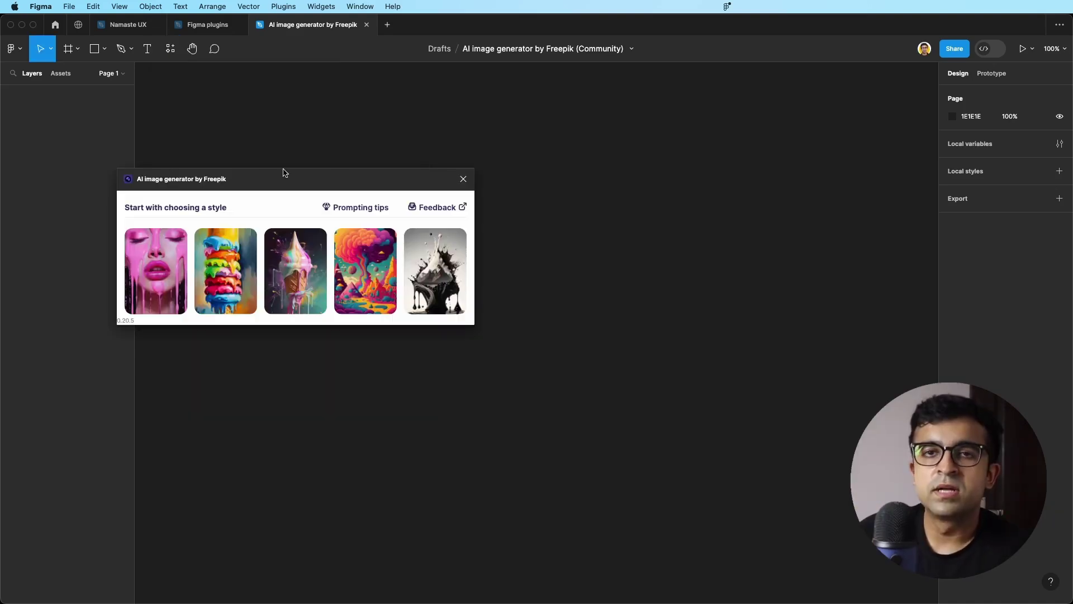
drag(268, 181, 472, 207)
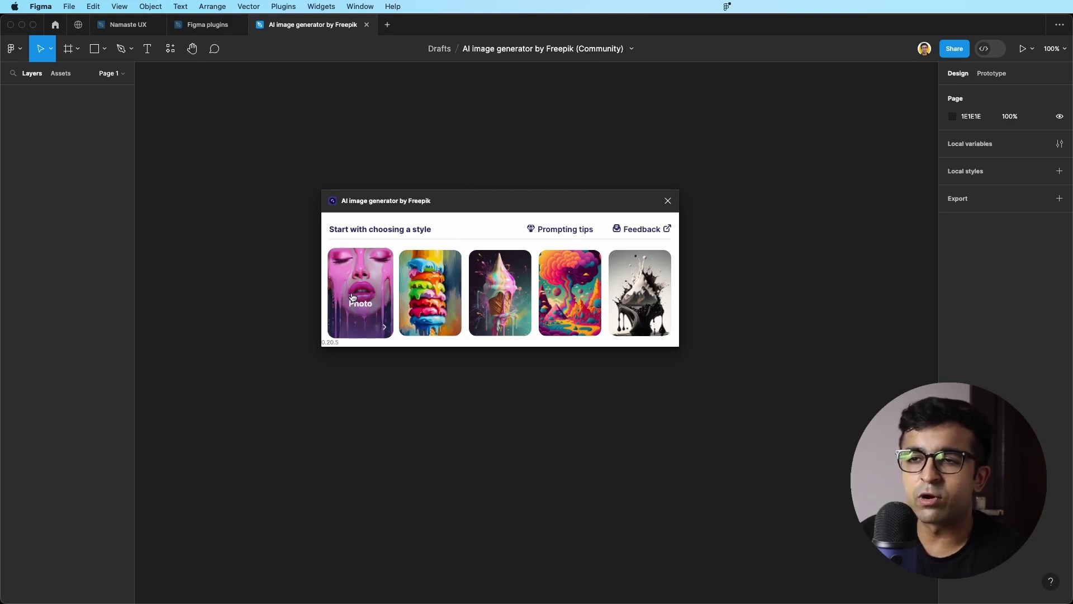
click(358, 311)
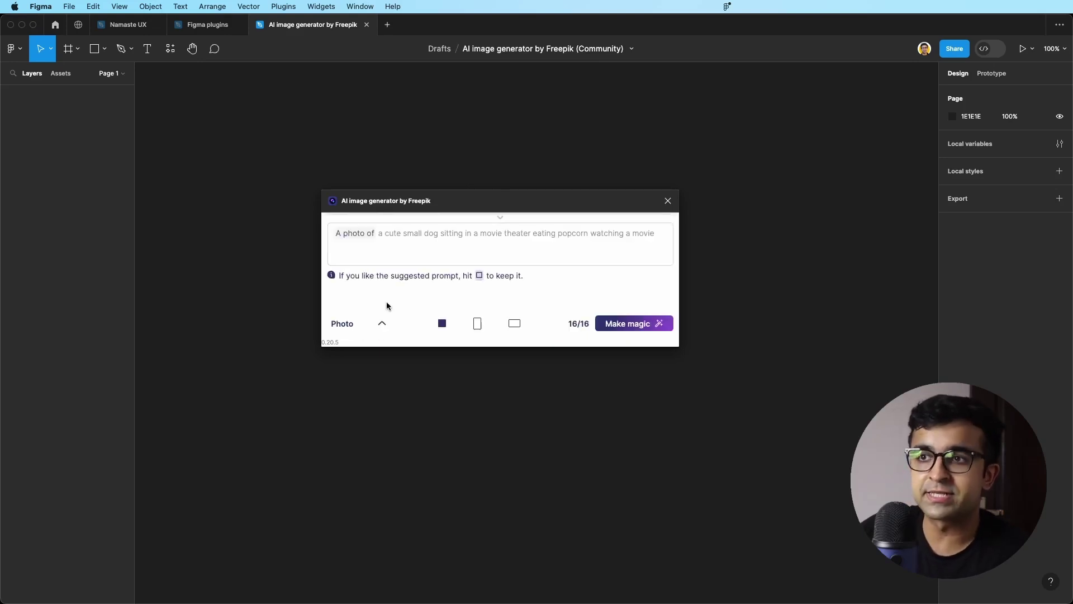
click(389, 247)
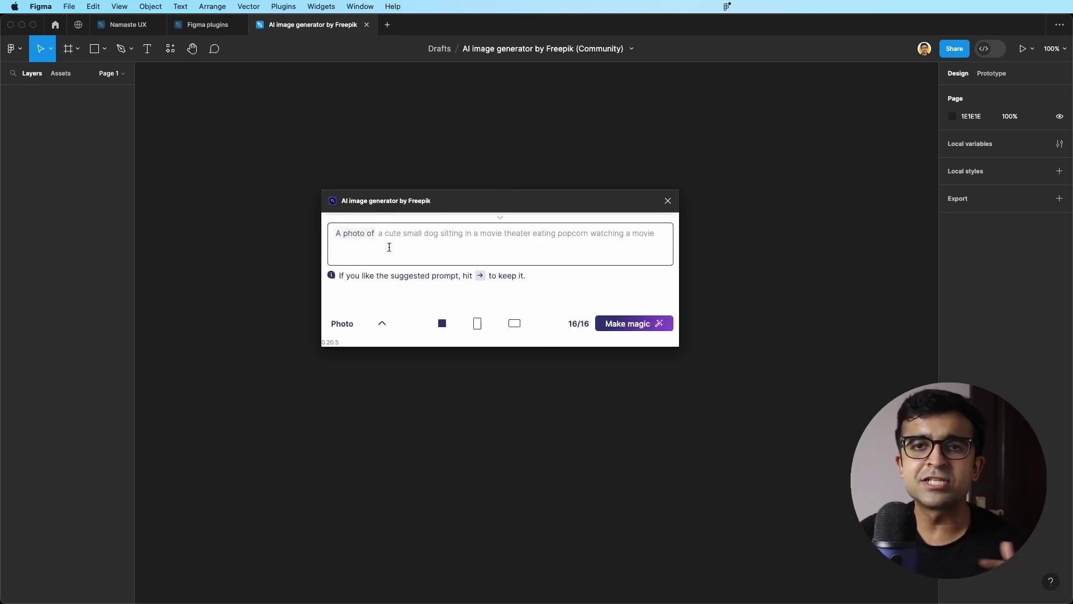
text(An)
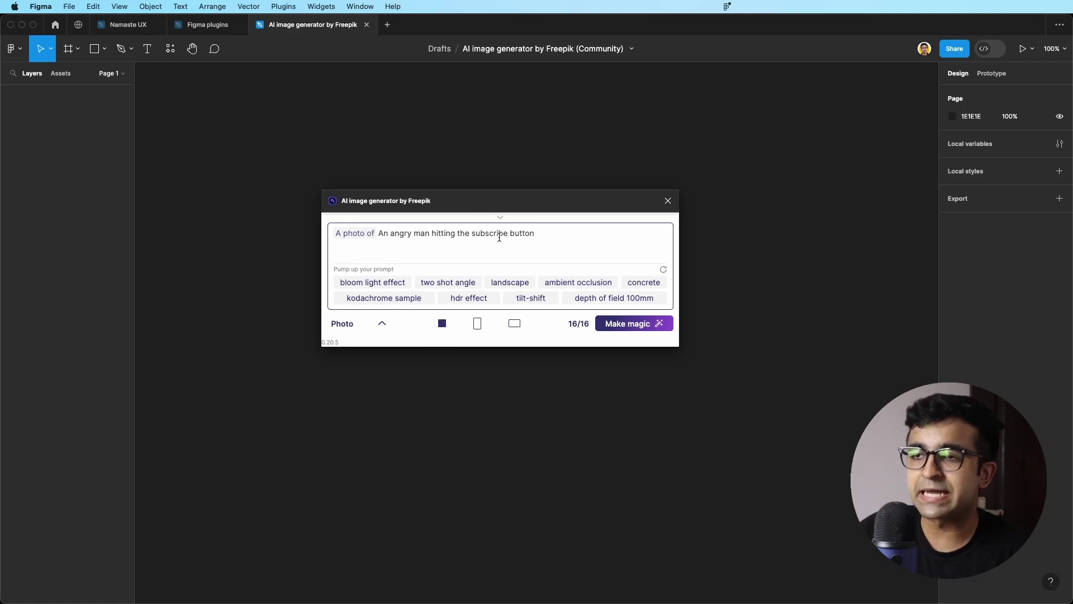
Step: Generate the four photos and move the plugin dialog aside to view them
click(626, 328)
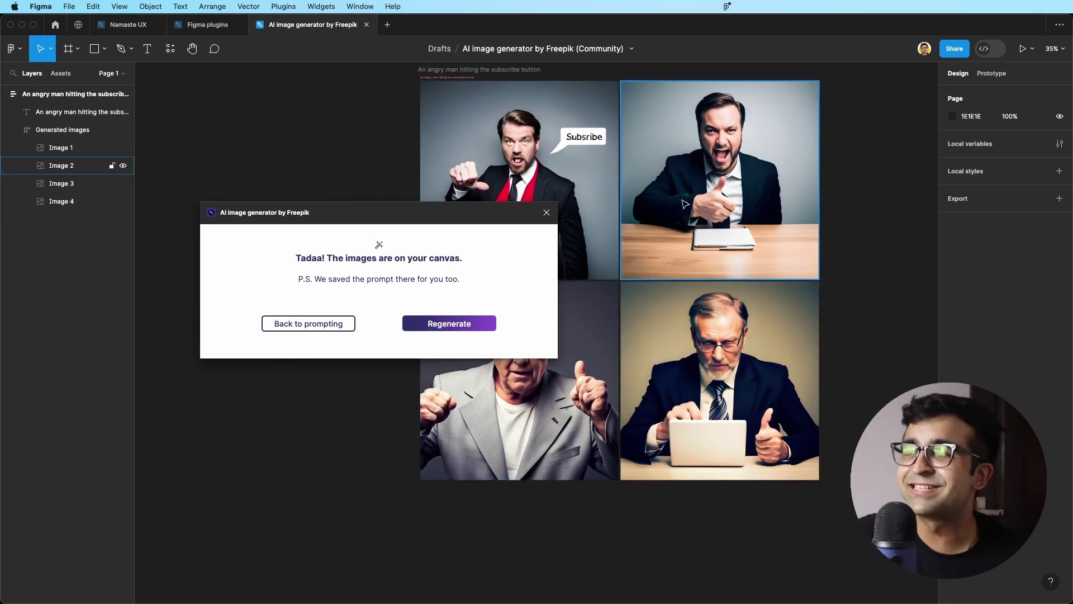
scroll(670, 184, up, 3)
scroll(455, 147, up, 1)
key(Escape)
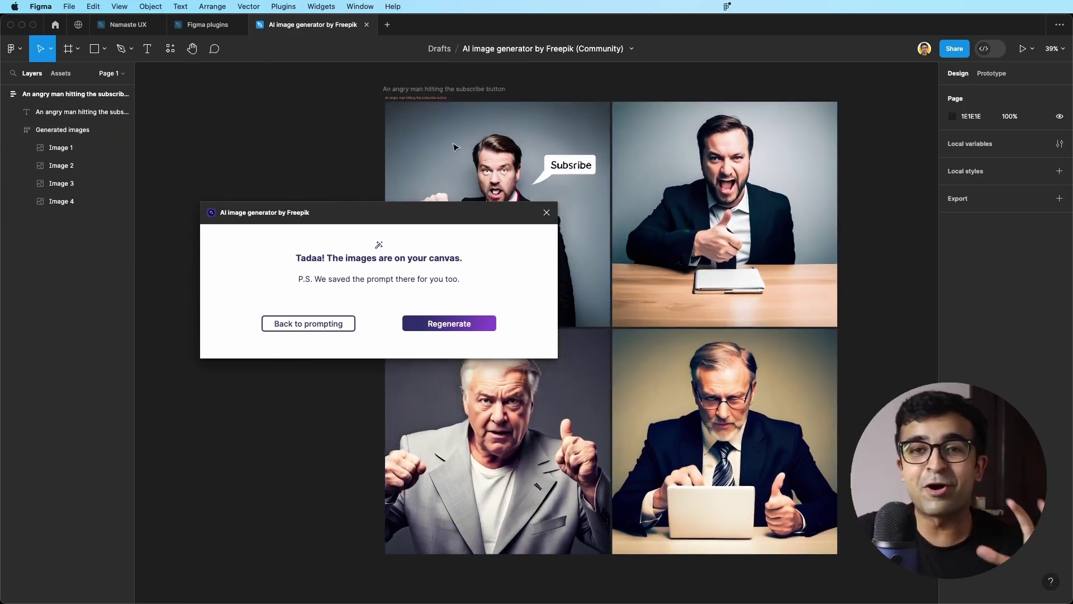
drag(505, 212, 329, 236)
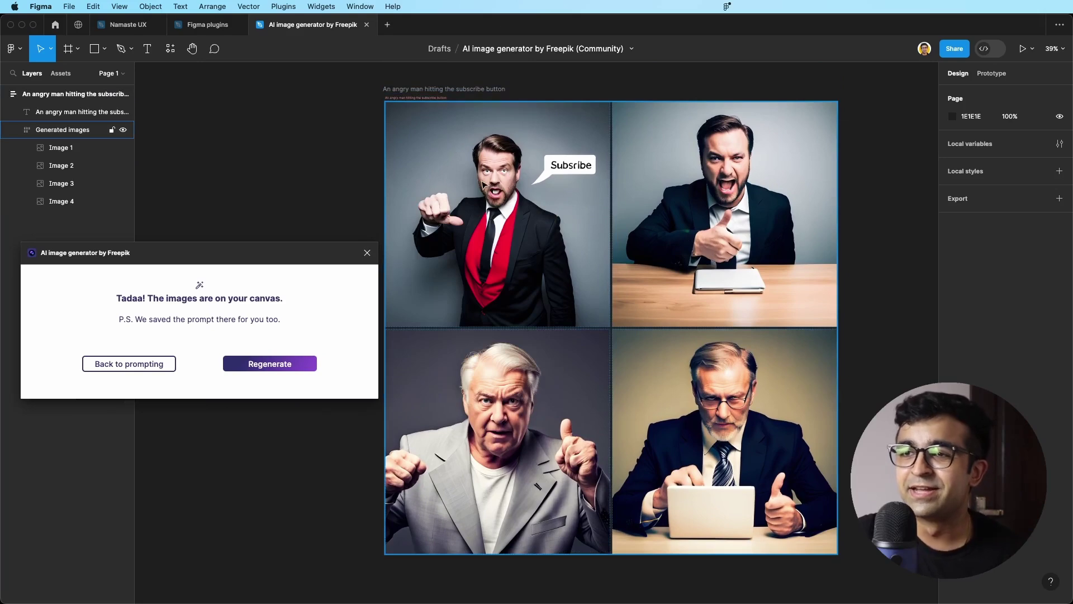
scroll(504, 173, up, 5)
scroll(541, 175, up, 3)
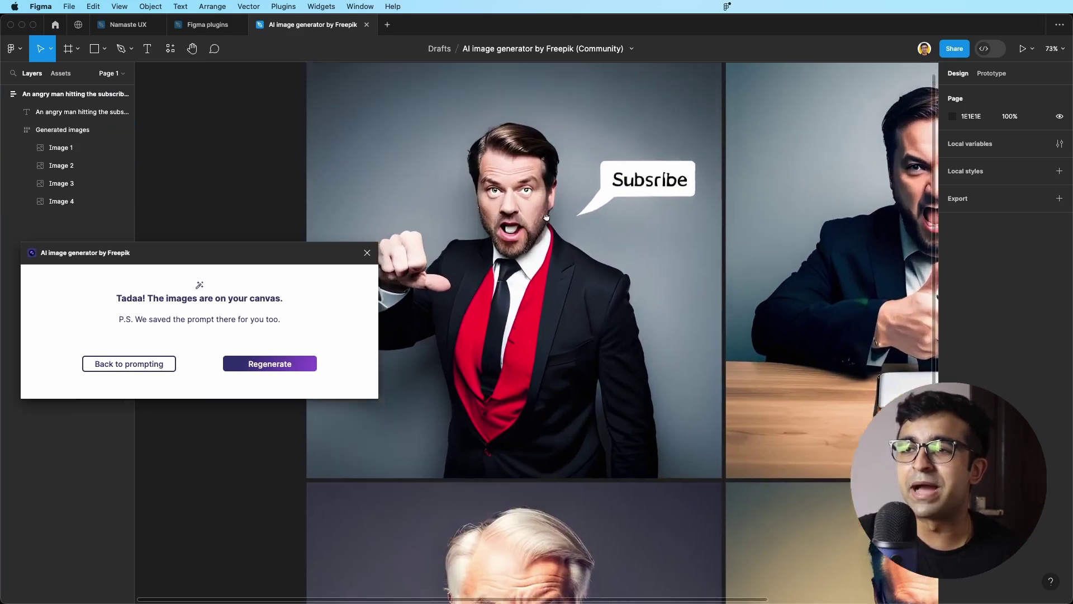